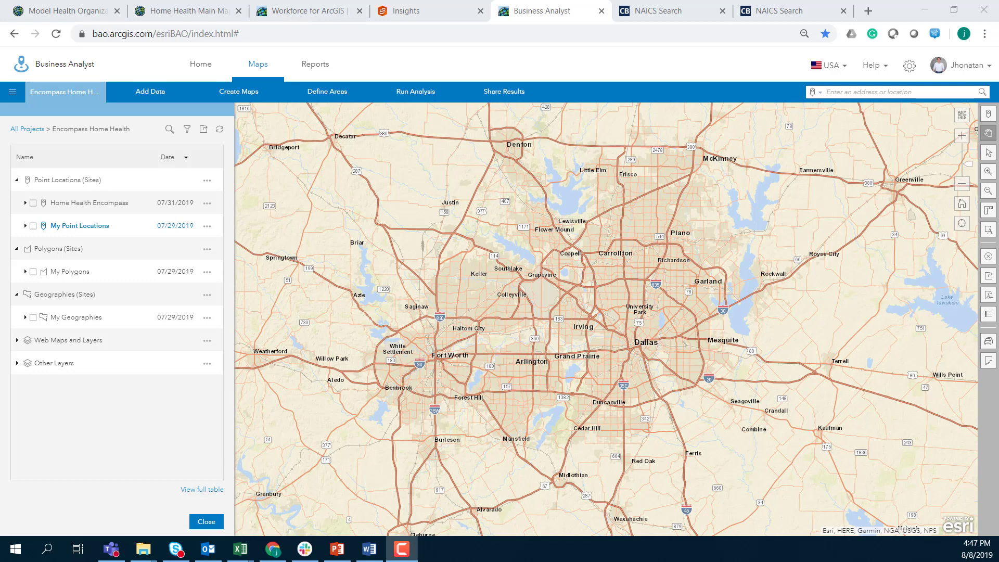
Search the user's own web maps and layers for "Home Health Main Map", add that web map, and dismiss its legend
left_click_drag(635, 342, 642, 345)
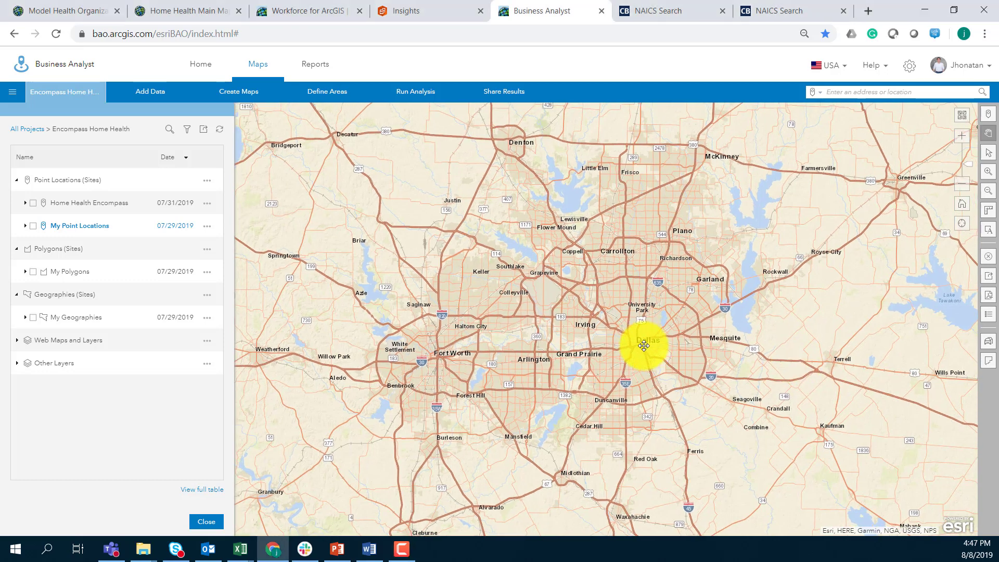
left_click(151, 99)
left_click(161, 171)
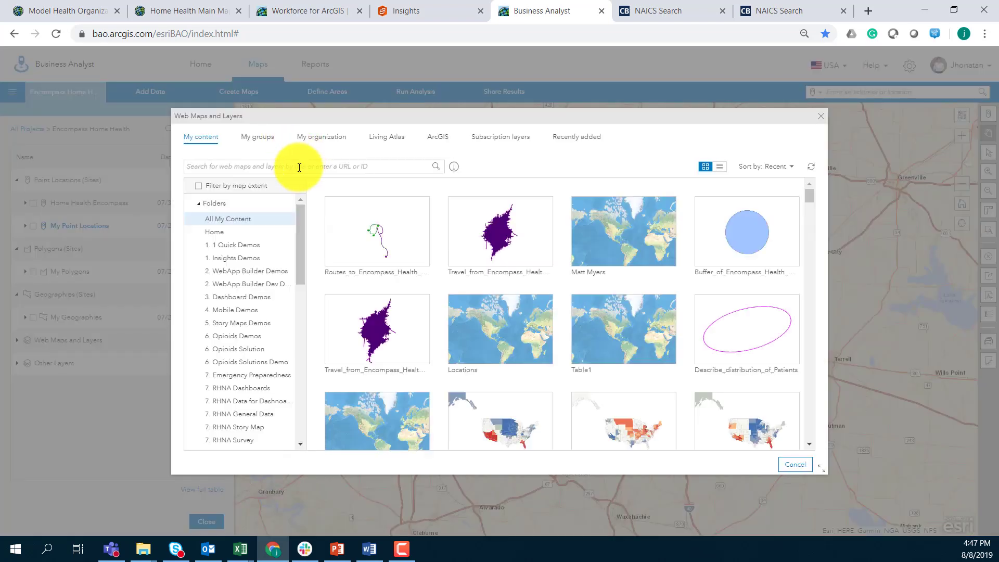
left_click(299, 167)
type("Home Health Main Map")
key("Return")
mouse_move(364, 237)
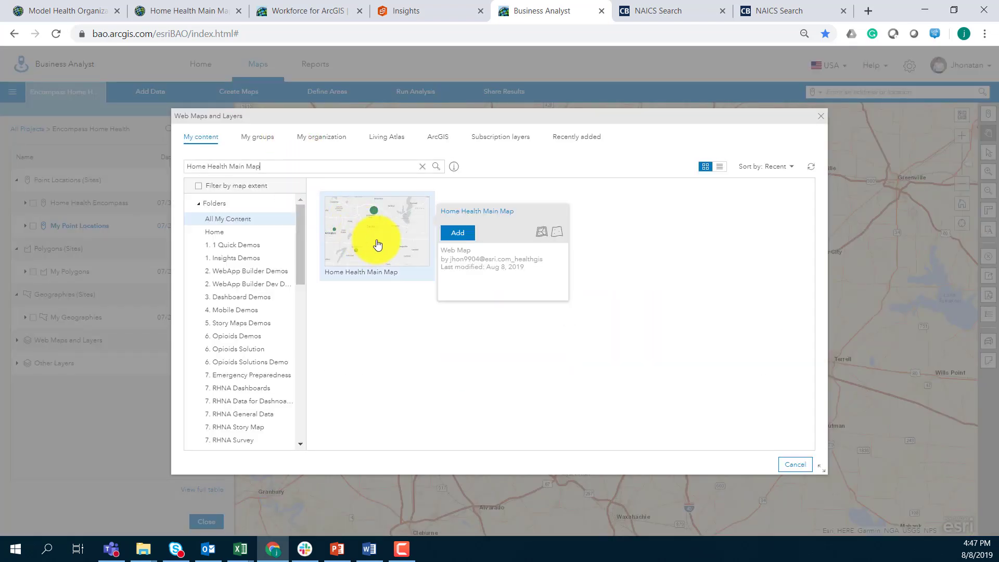
left_click(460, 232)
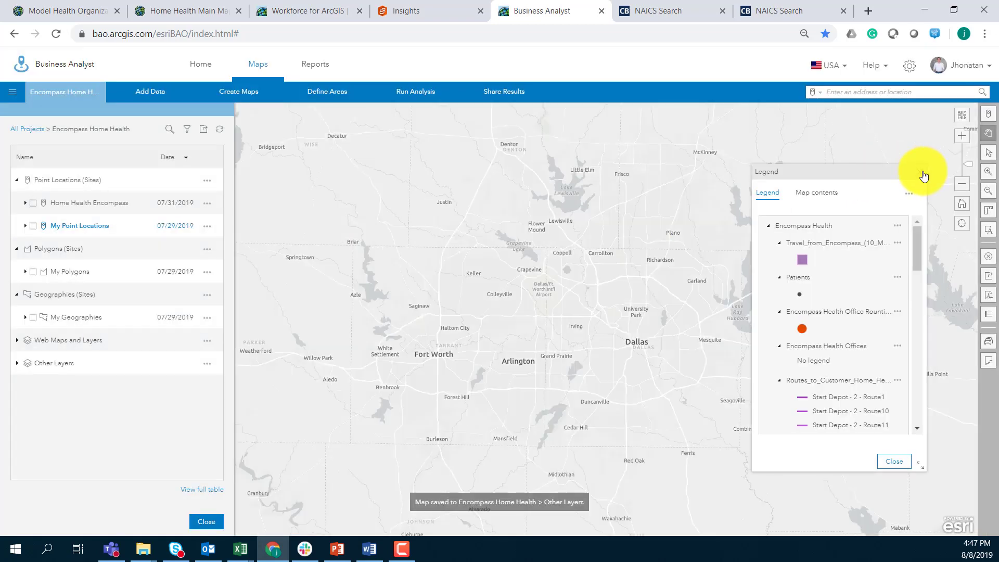
left_click(924, 175)
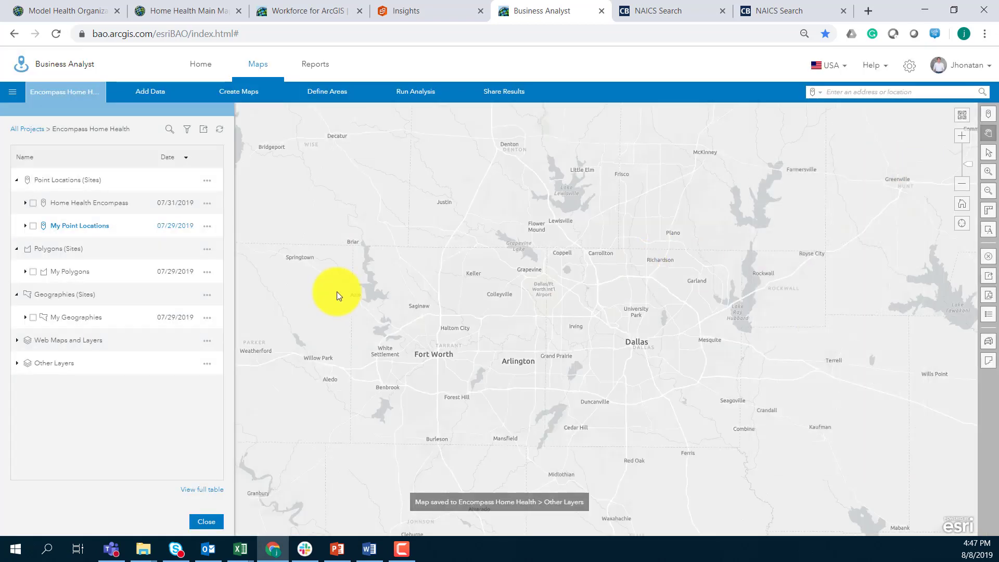
Expand the Encompass Health web map's layers, show only the Encompass Health Offices point layer, and dismiss the legend
left_click(17, 341)
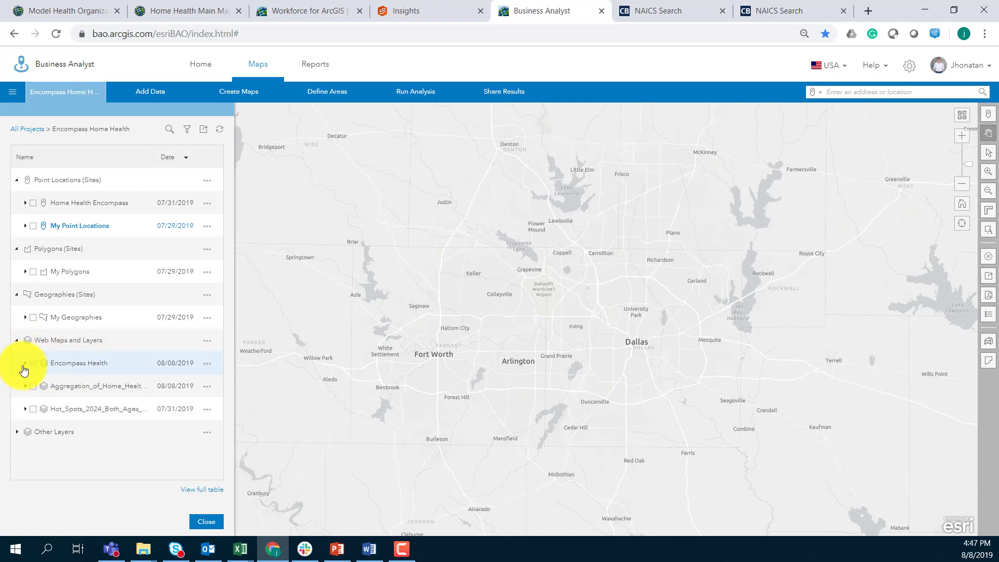
left_click(24, 363)
scroll(52, 406, "down", 3)
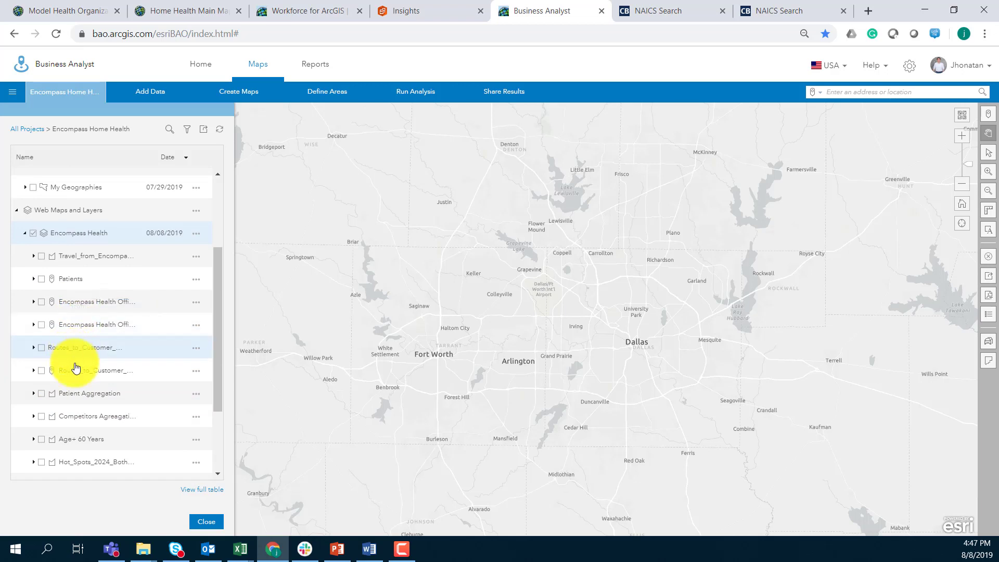
scroll(65, 388, "down", 1)
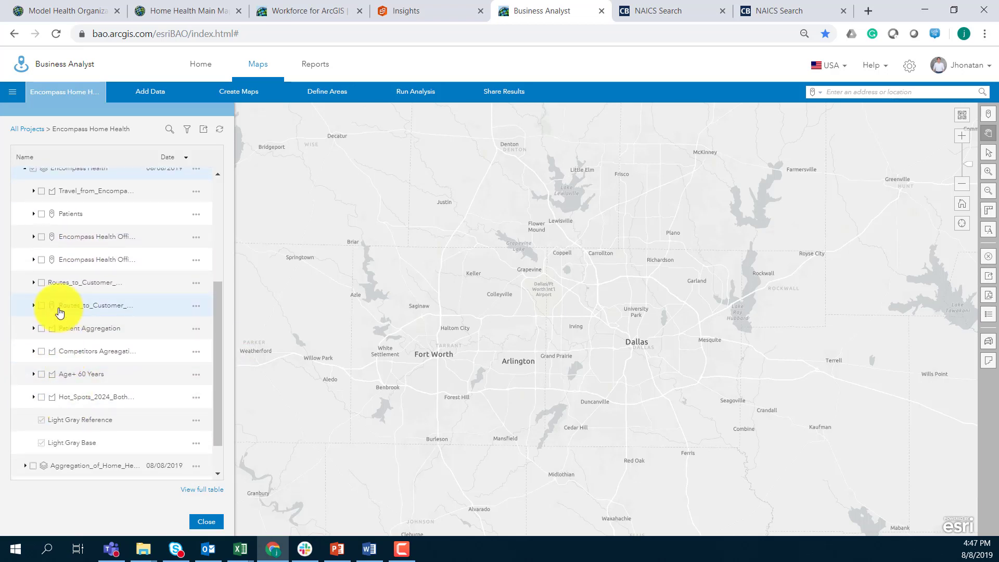
left_click(42, 237)
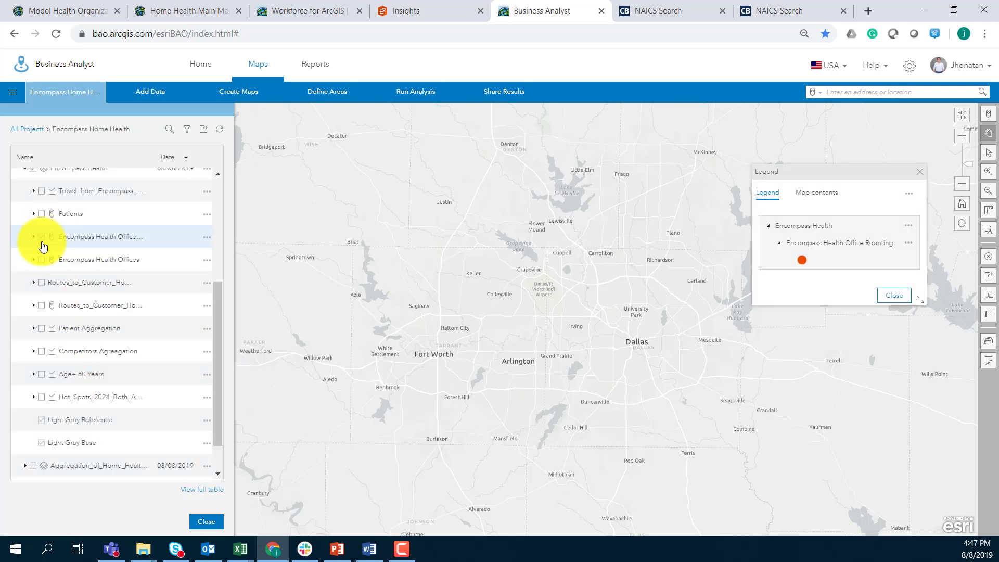
left_click(42, 259)
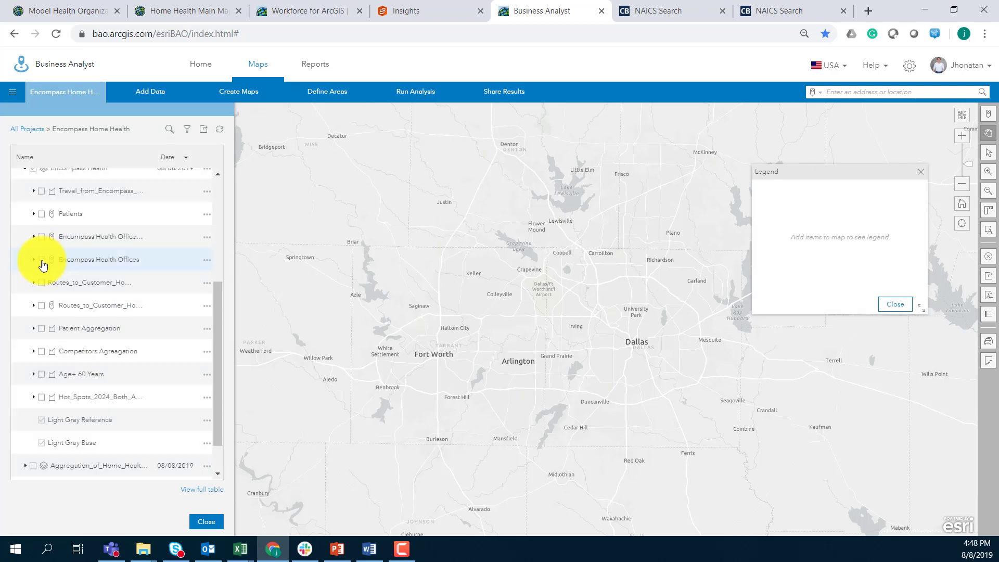
left_click(41, 260)
left_click(920, 172)
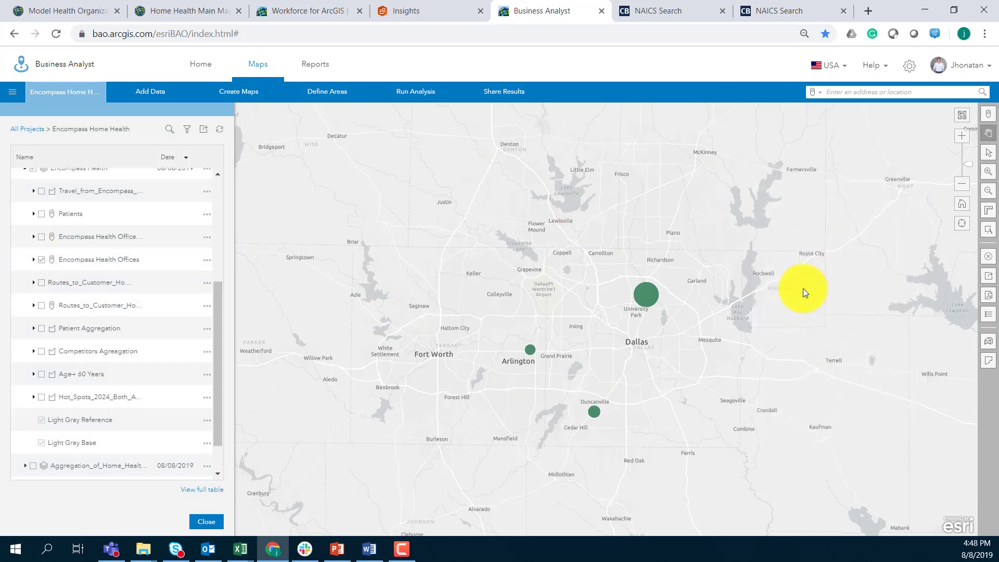
Frame the office locations around Dallas, start a Color-Coded Map, and open the custom variable builder from the Population category
scroll(568, 360, "up", 1)
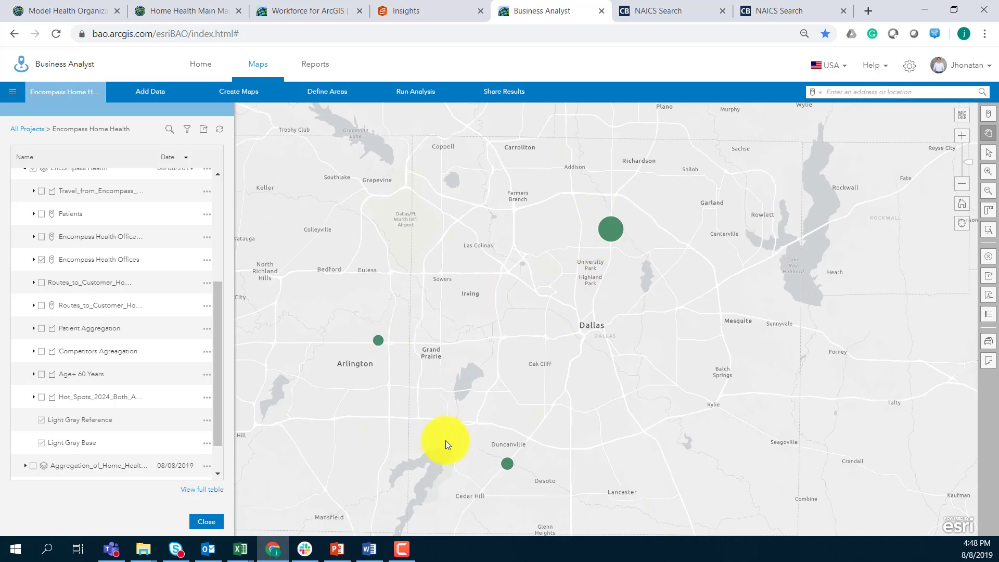
left_click_drag(553, 385, 565, 388)
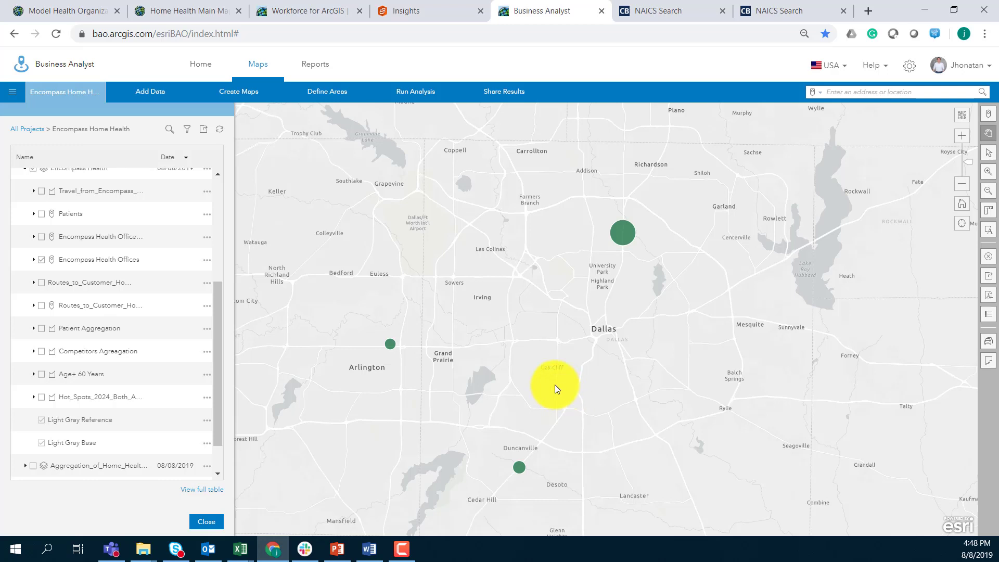
left_click_drag(517, 319, 526, 320)
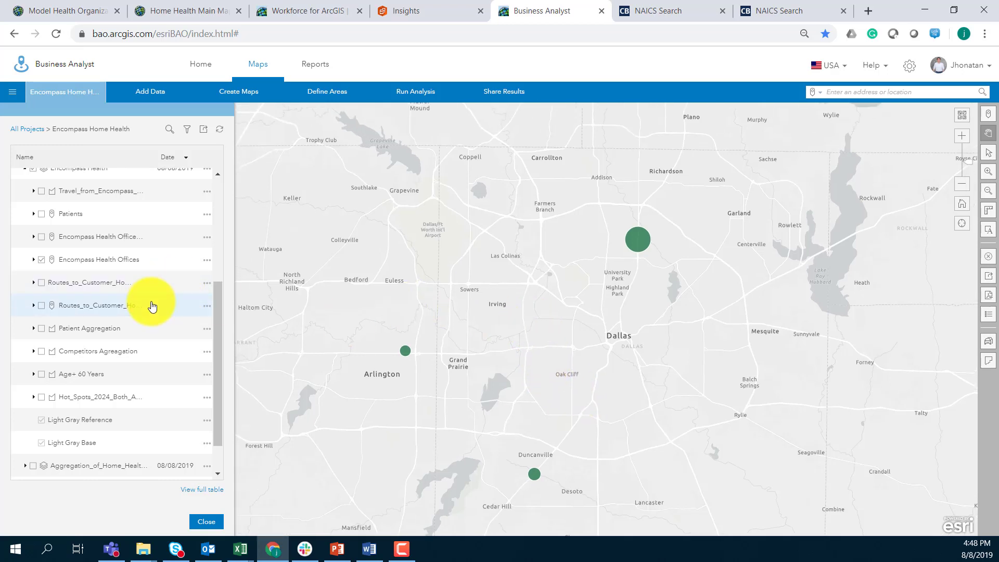
scroll(151, 305, "up", 4)
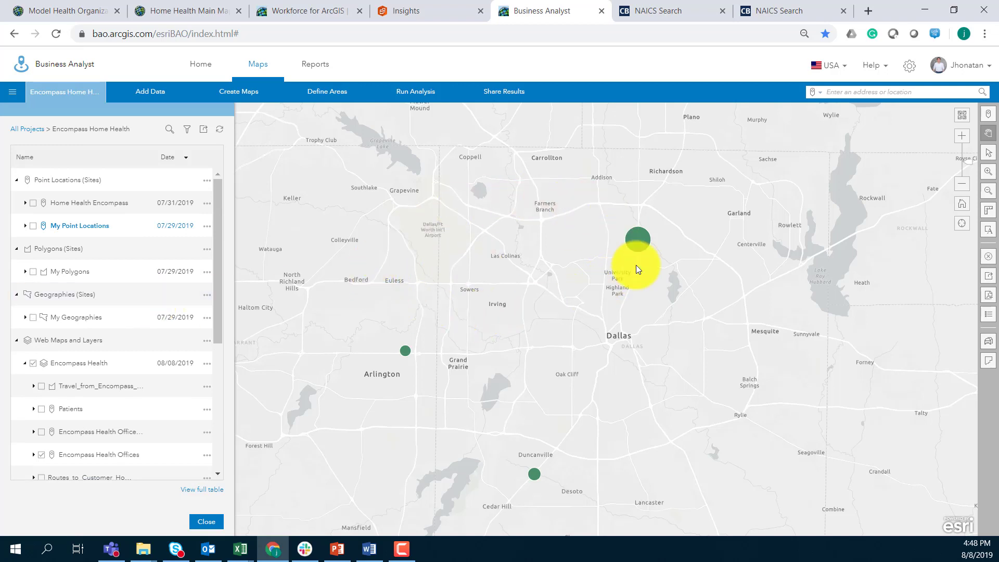
left_click_drag(482, 488, 501, 479)
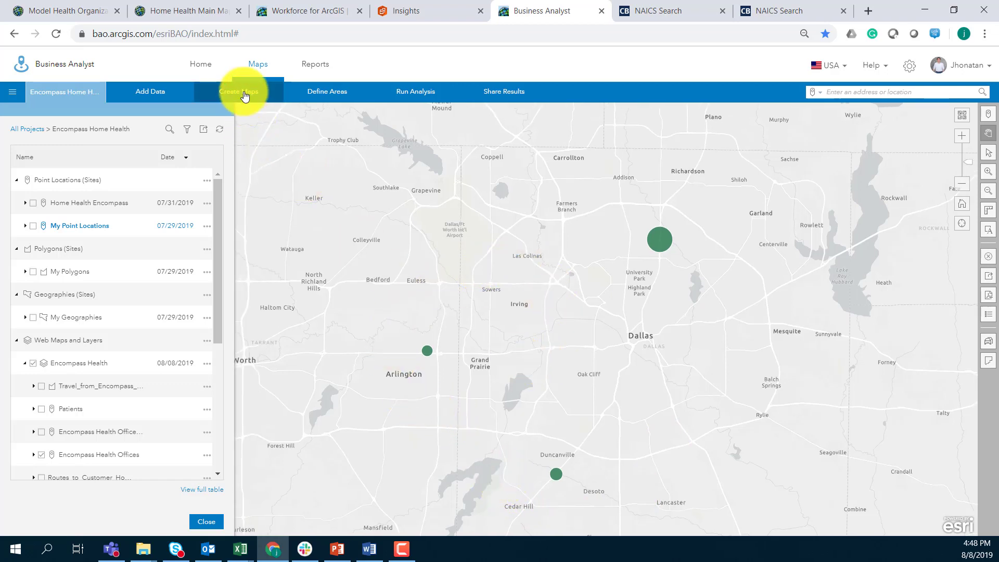
left_click(226, 98)
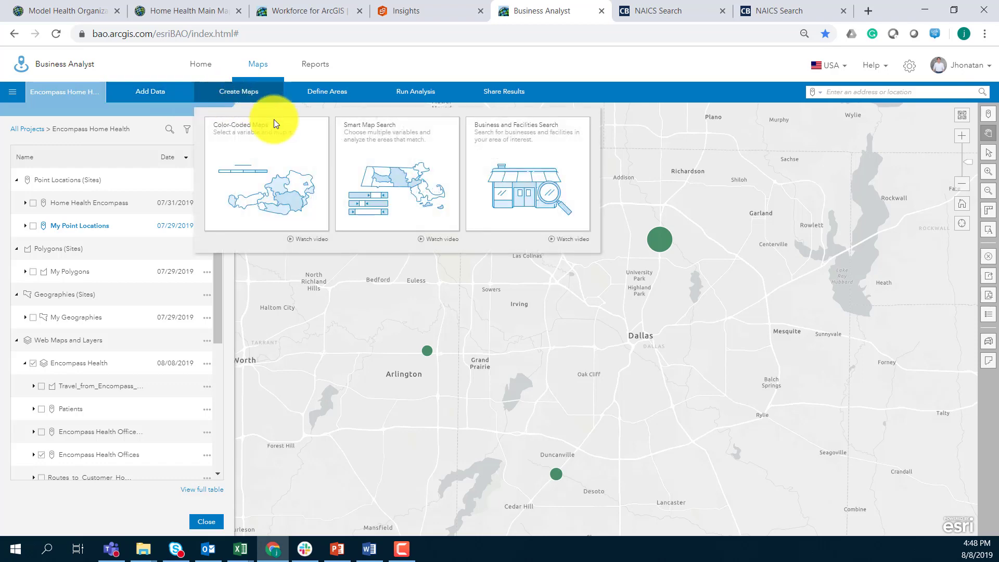
left_click(275, 195)
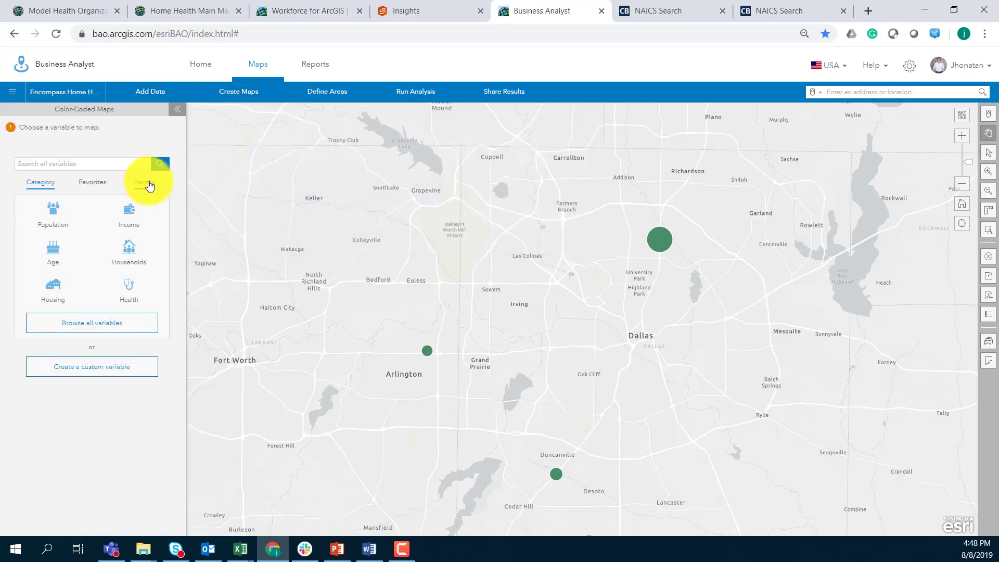
left_click(120, 335)
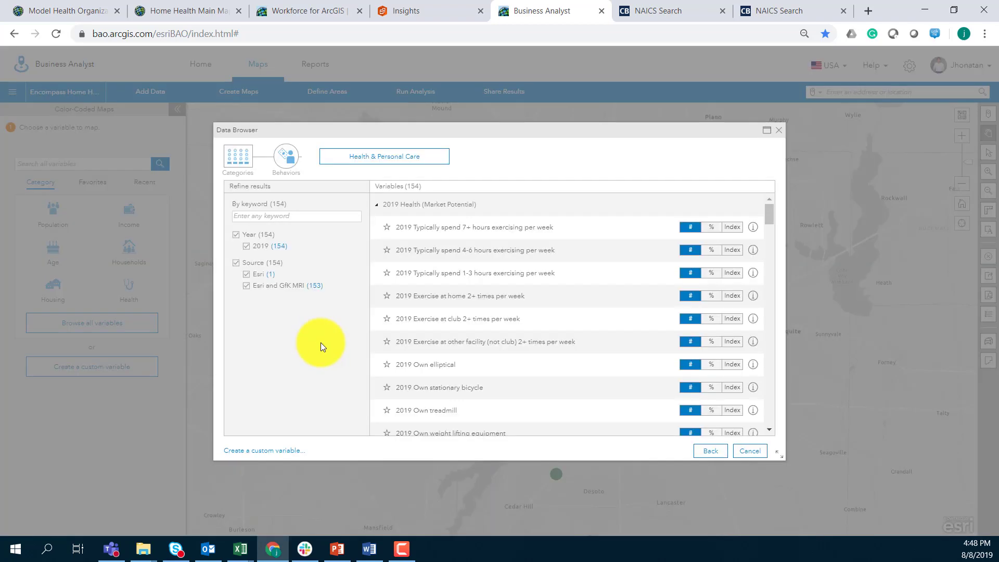
left_click(243, 164)
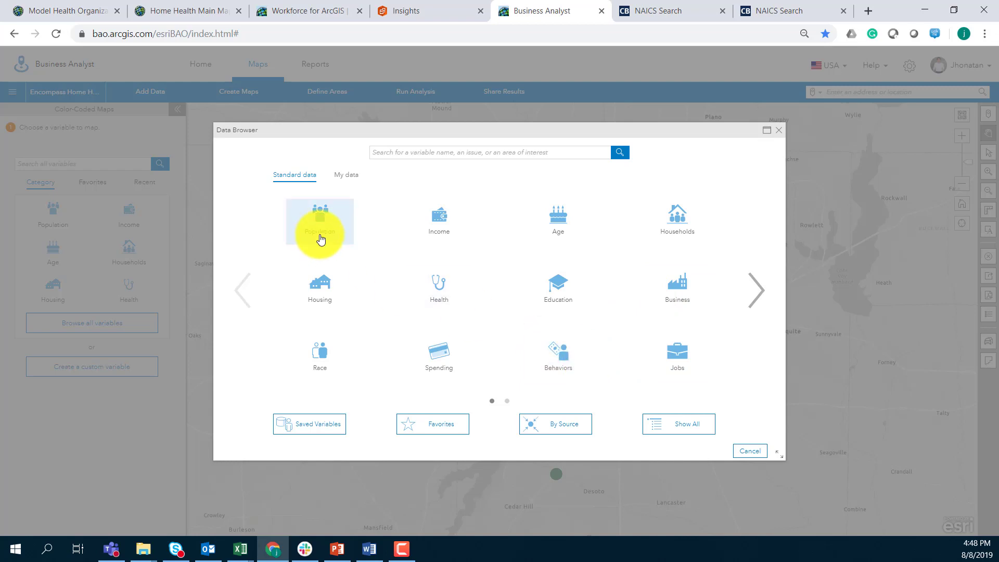
left_click(321, 239)
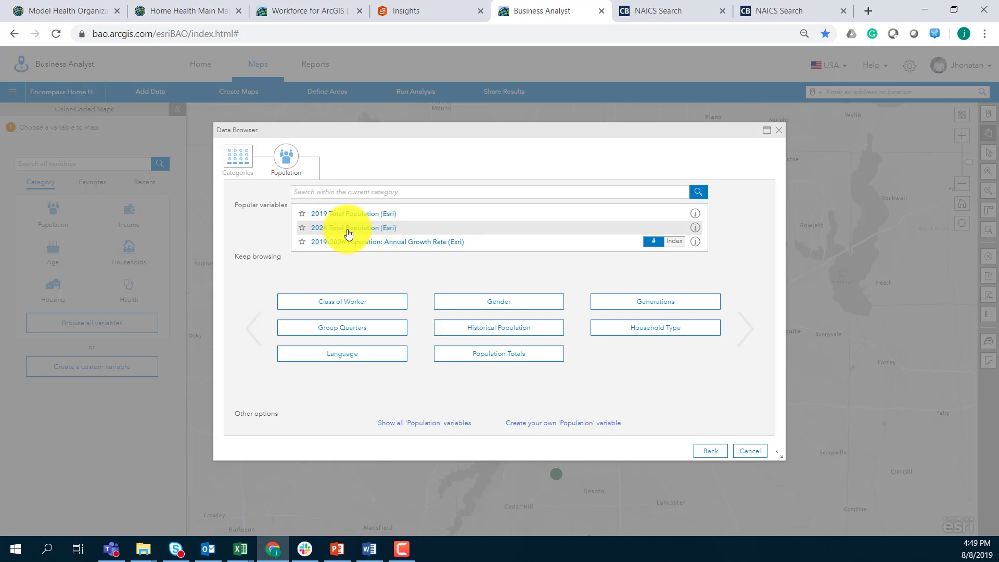
left_click(348, 232)
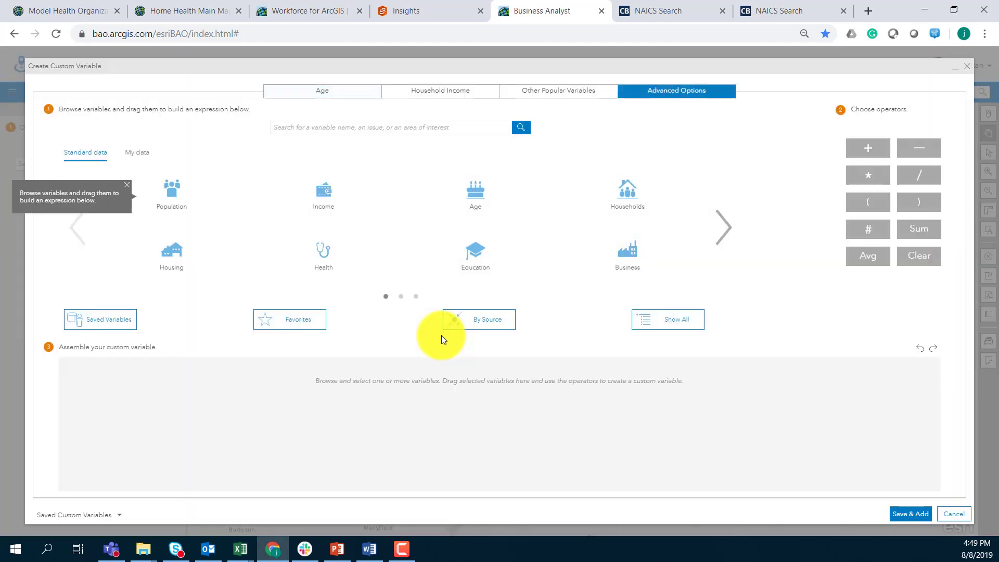
Define a custom age variable for year 2024, ages 65 to 85+, gender Females, and save and add it to the map
left_click(318, 94)
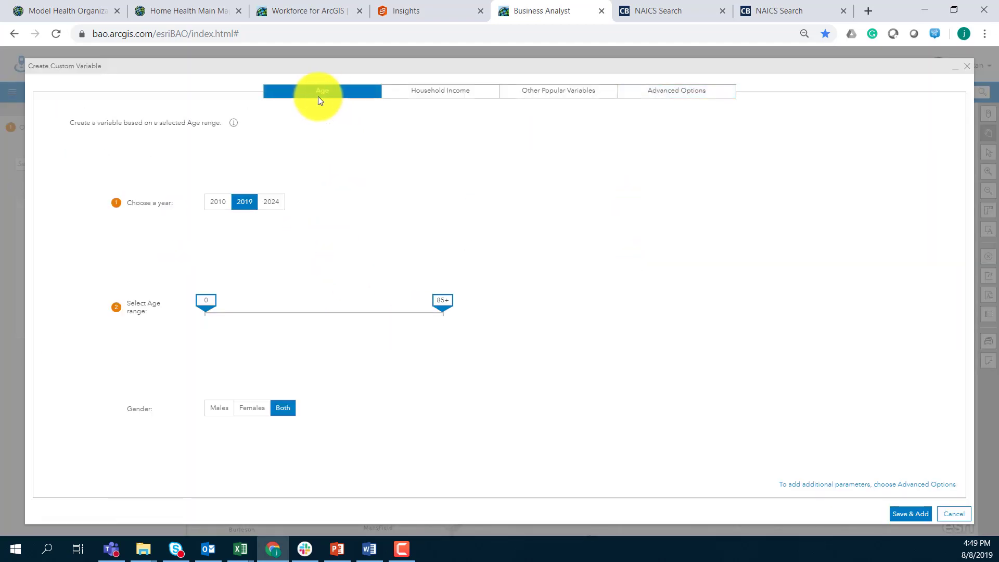
left_click(221, 207)
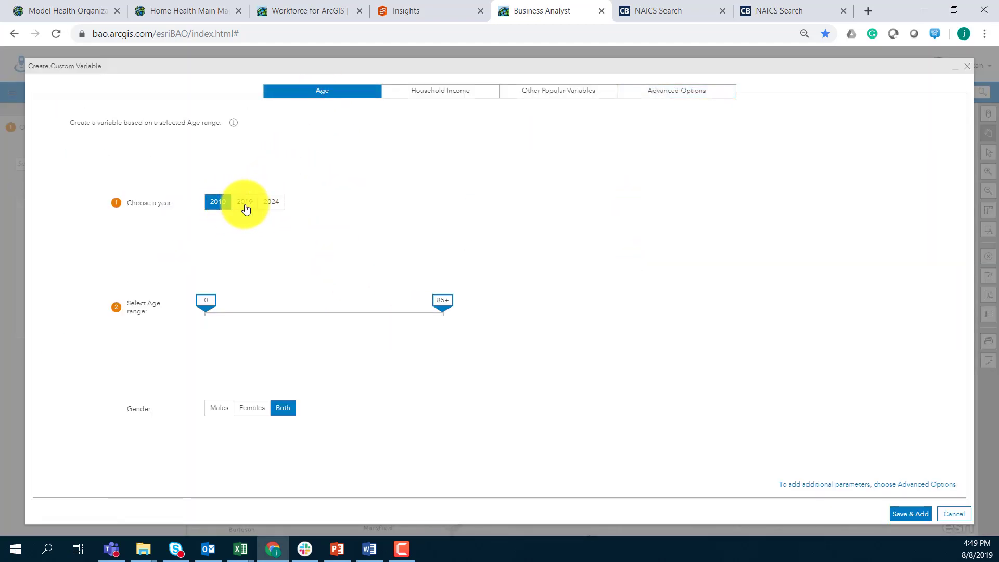
left_click(245, 205)
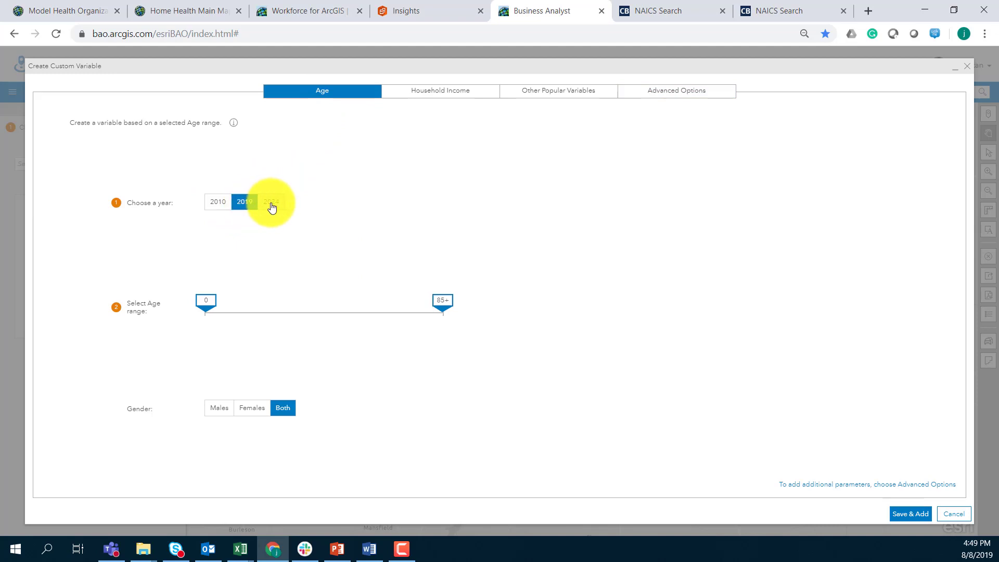
left_click(261, 202)
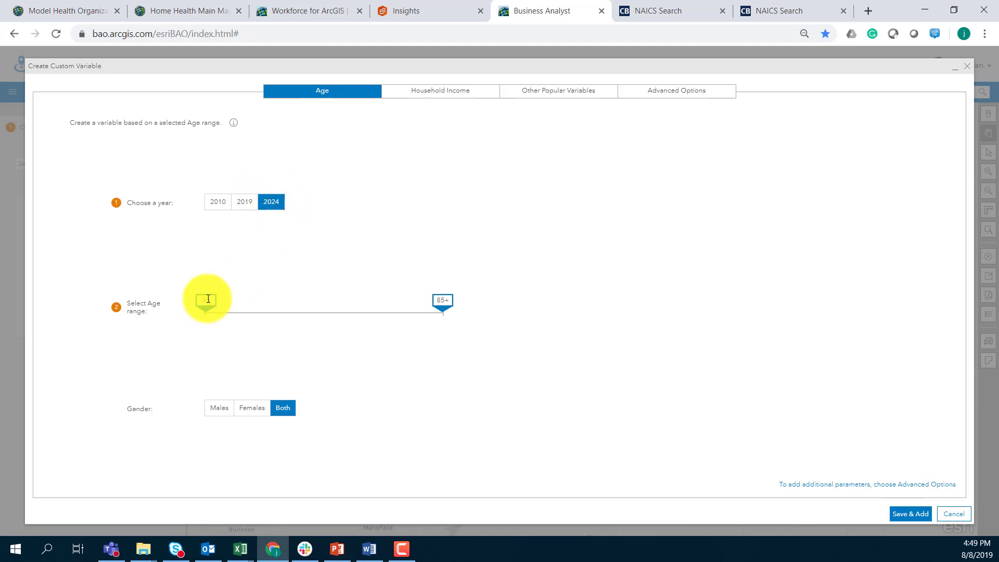
left_click_drag(208, 299, 387, 301)
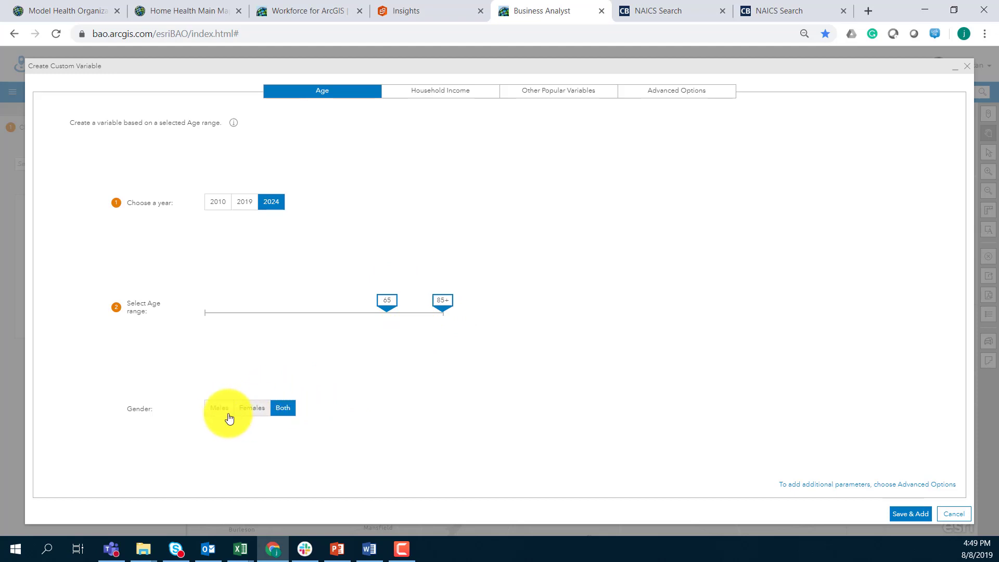
left_click(255, 410)
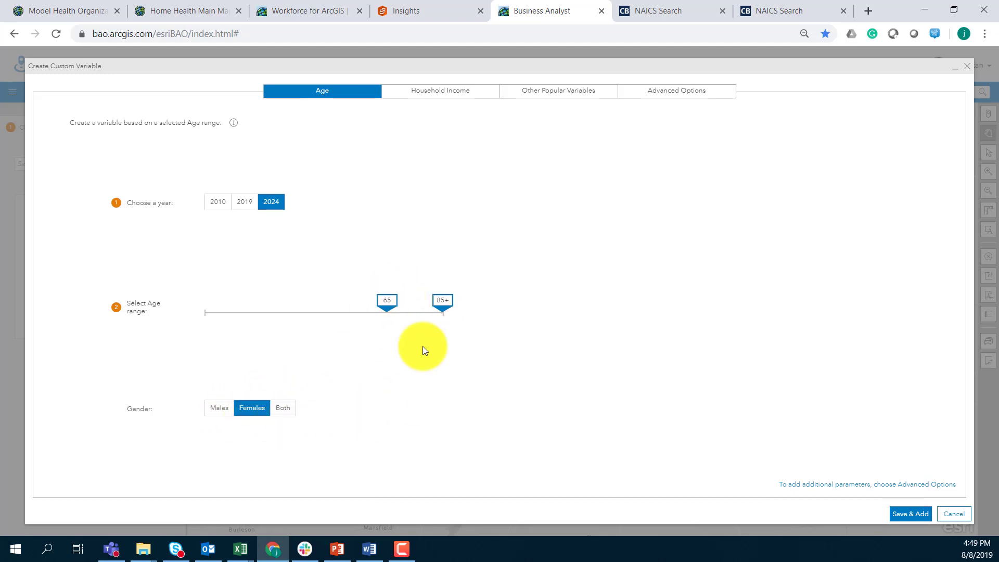
left_click(910, 514)
left_click(570, 307)
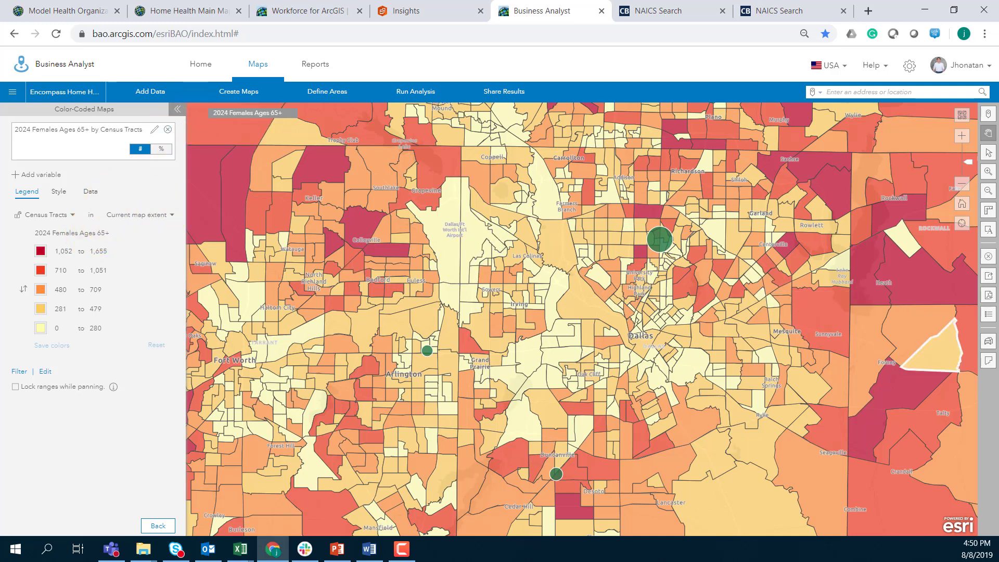
Remove the females aged 65+ variable from the color-coded map and start a new custom variable from the Age category
key("alt+Tab")
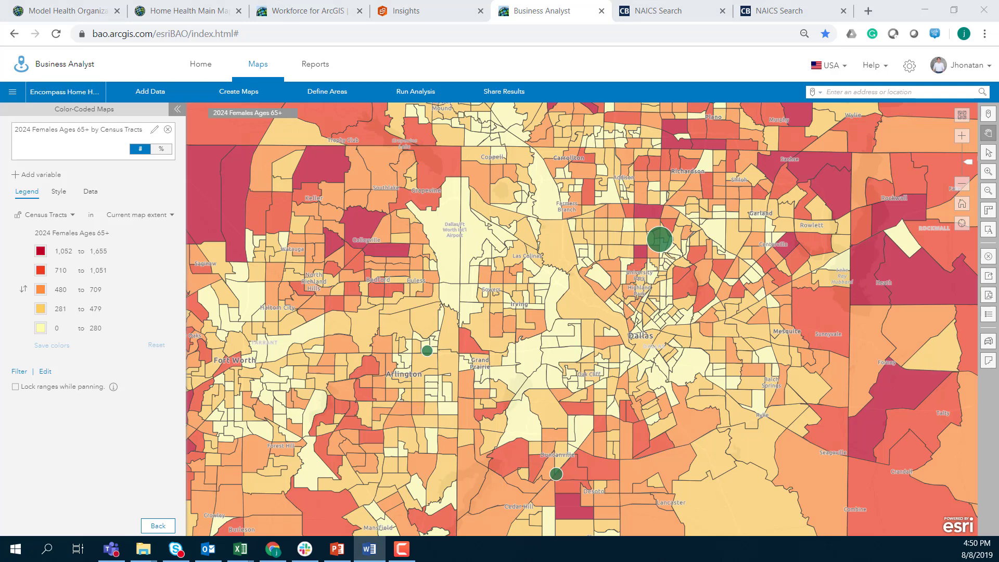
left_click(168, 131)
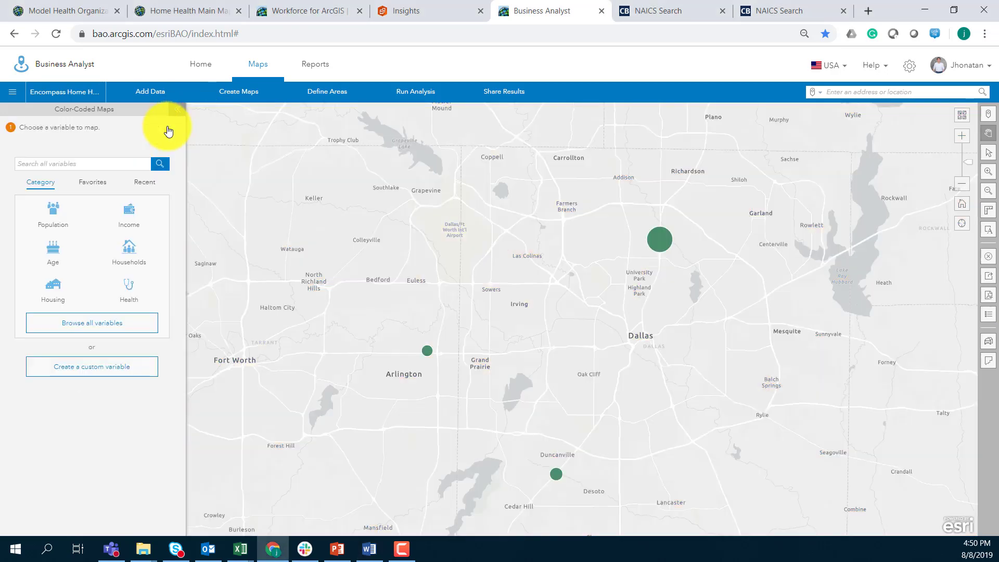
left_click(110, 325)
left_click(251, 166)
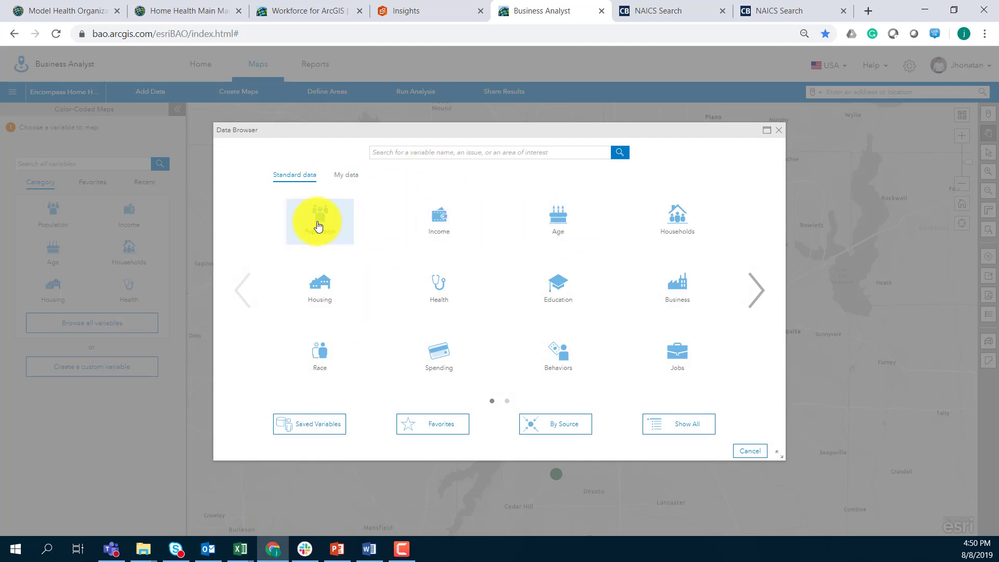
left_click(546, 225)
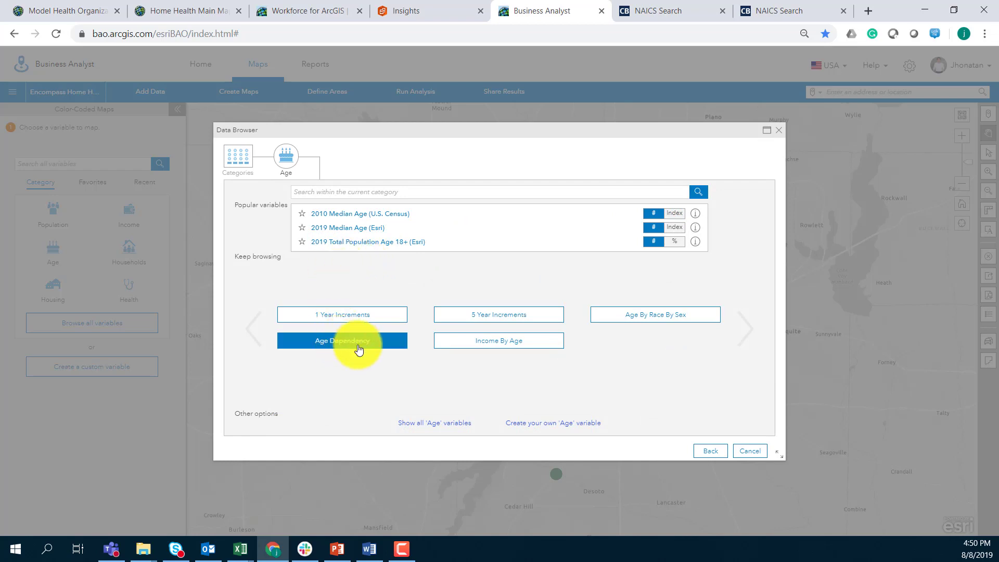
left_click(541, 423)
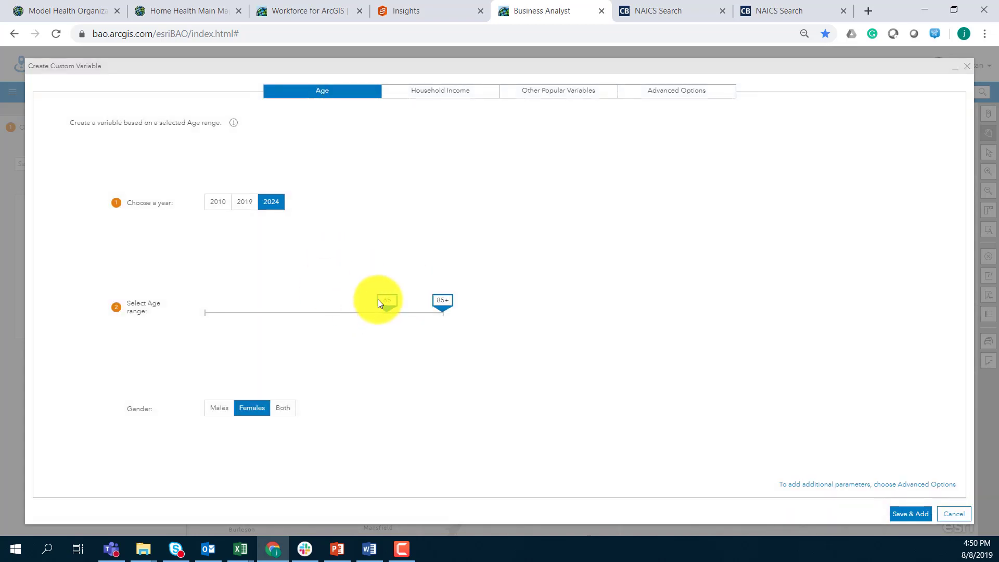
Define the custom age variable for both genders aged 60 to 85+ and add it to the map, replacing the saved variable of that name
left_click(284, 410)
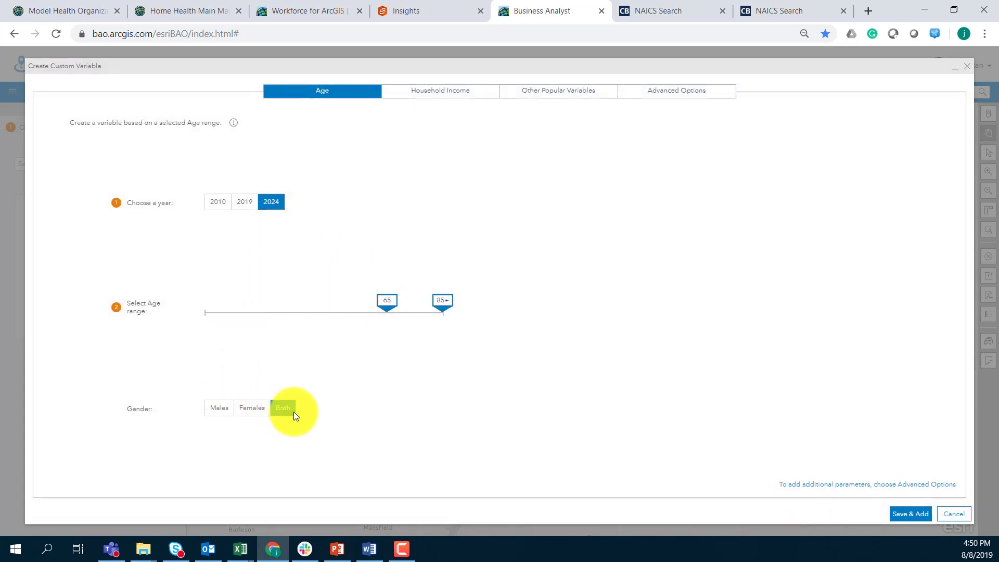
left_click(384, 296)
left_click_drag(383, 296, 373, 307)
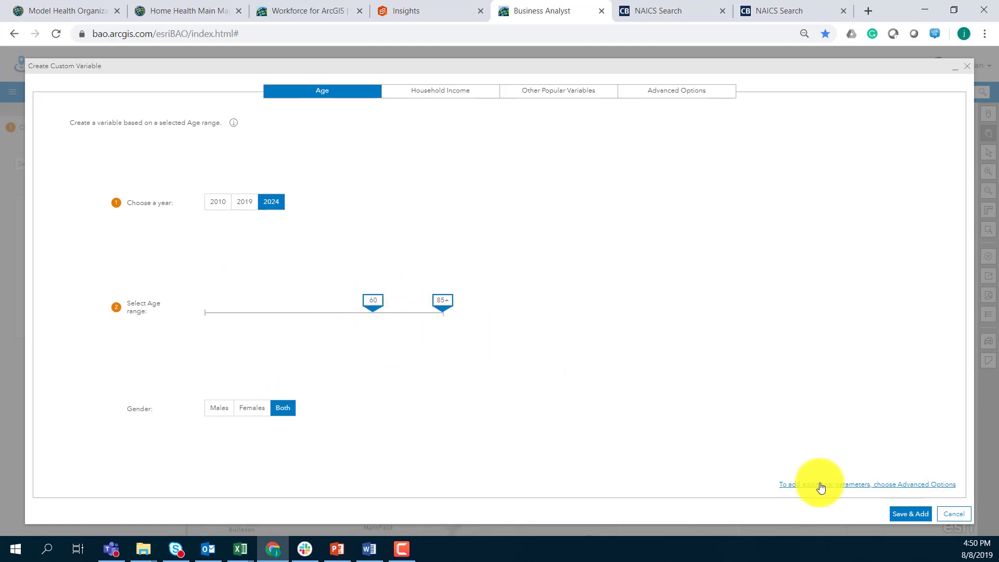
left_click(910, 514)
left_click(557, 305)
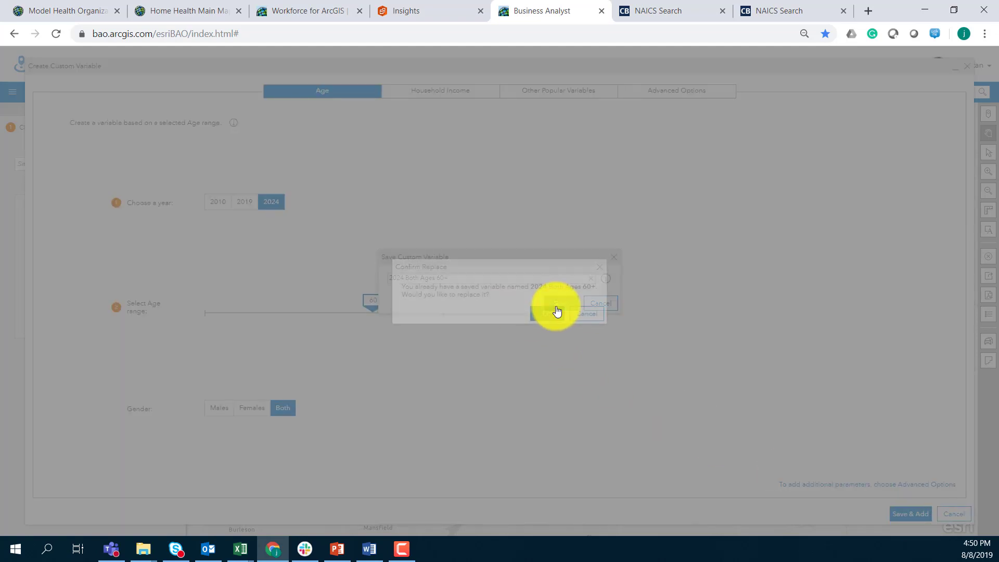
left_click(542, 313)
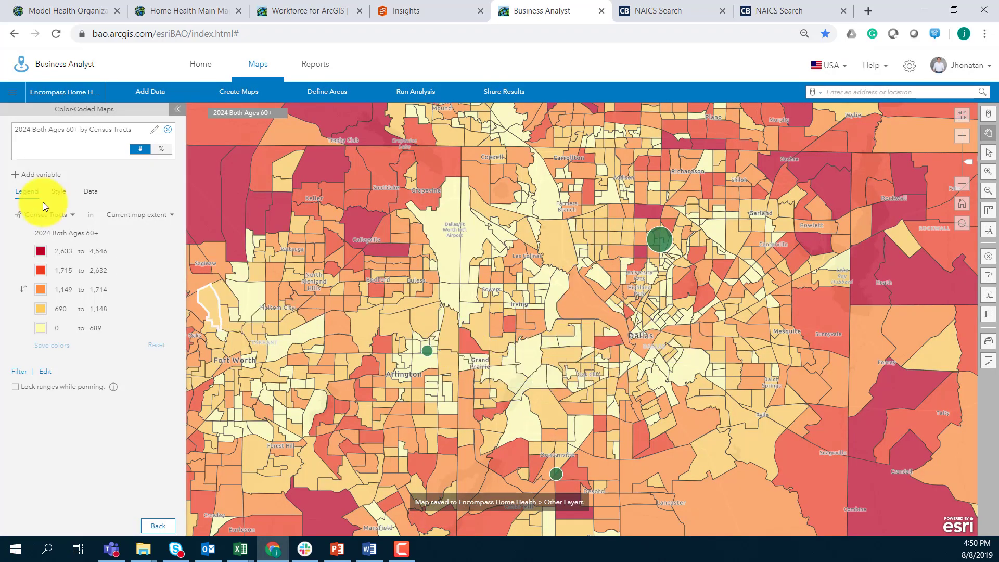
Search all variables for "medicare" and add 2019 Have Medicare as a percentage as the map's second variable
left_click(33, 176)
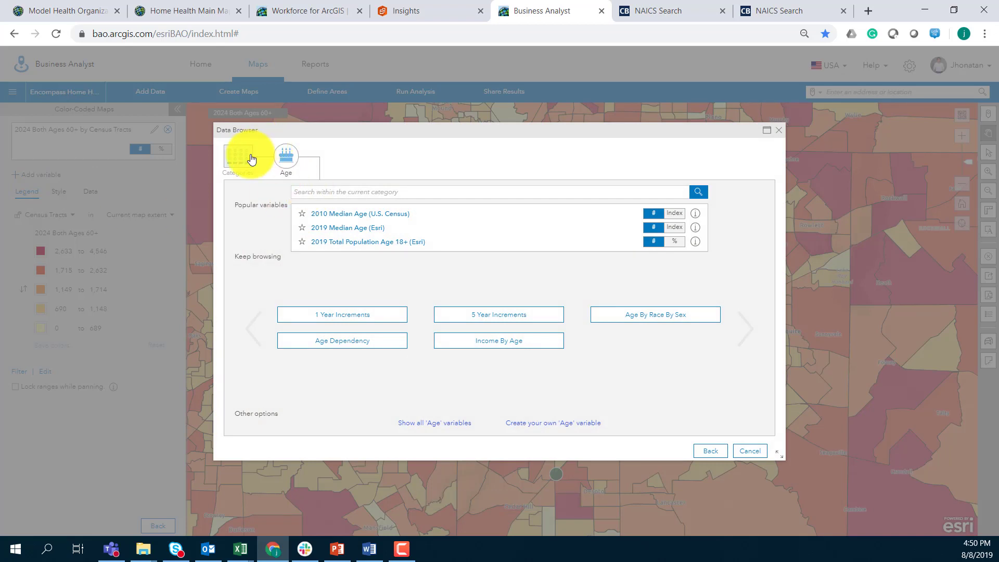
left_click(248, 156)
left_click(474, 156)
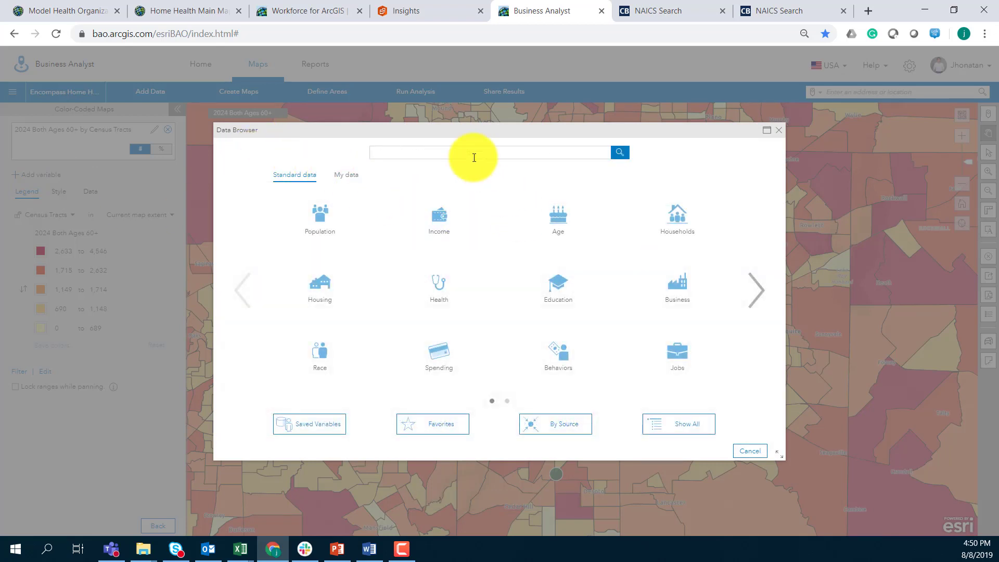
type("medicare")
key("Return")
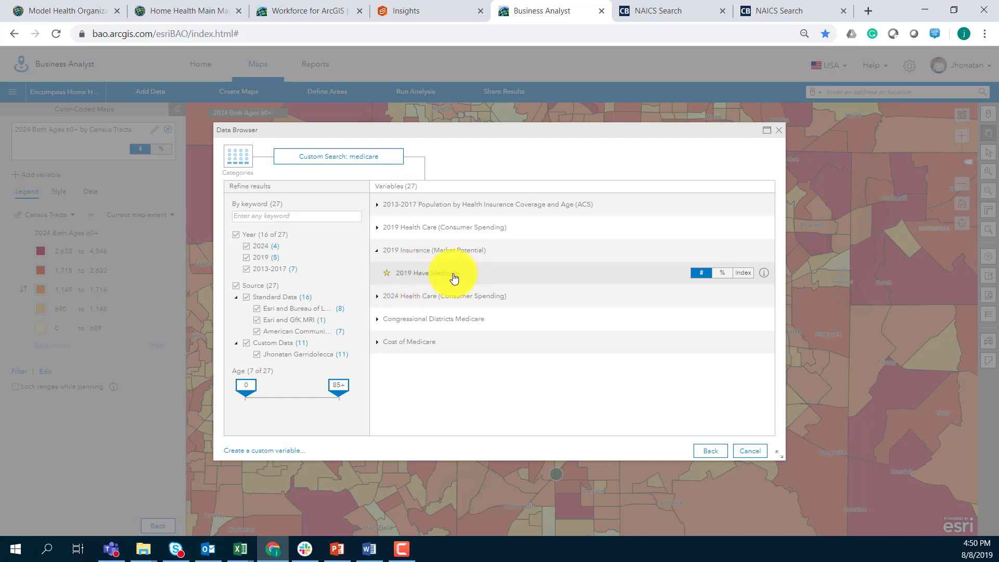
left_click(722, 273)
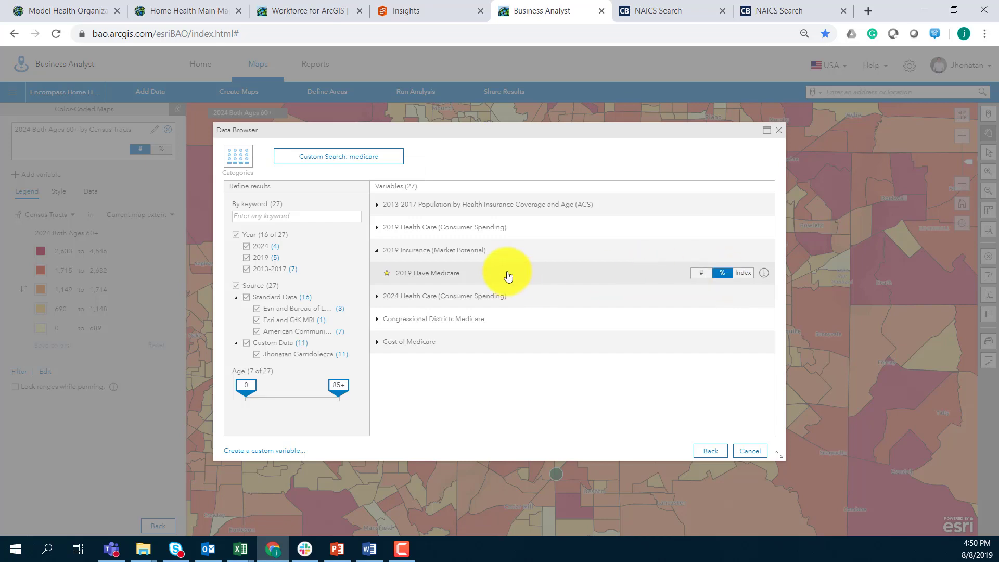
left_click(440, 281)
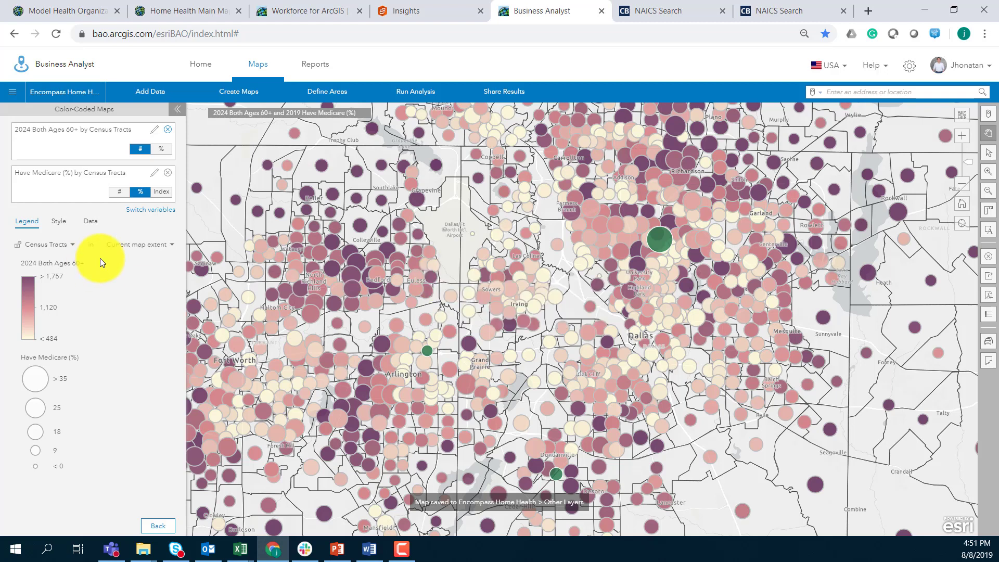
Map the Have Medicare variable by count instead of percentage and examine the census tracts around the Dallas offices
mouse_move(309, 307)
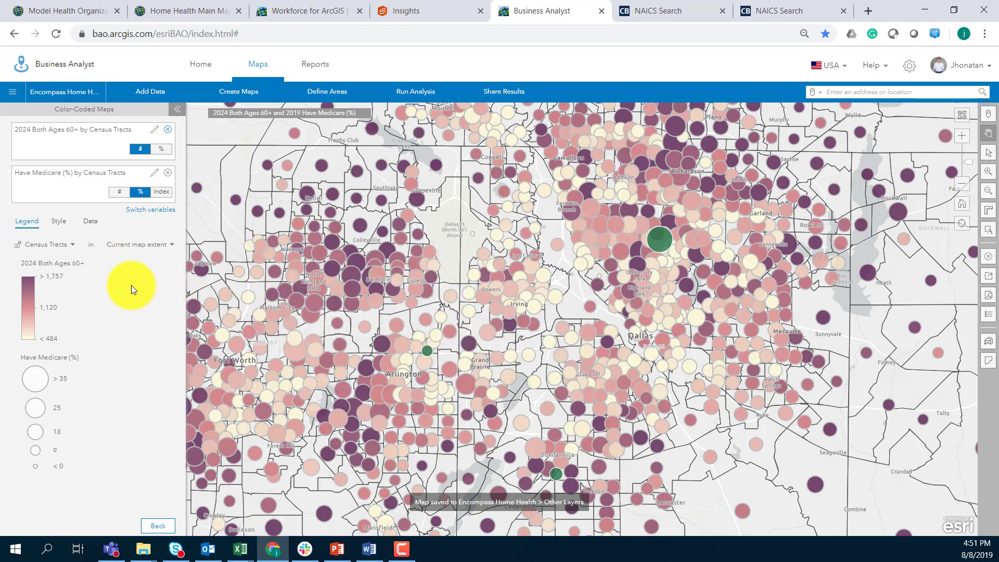
left_click(119, 191)
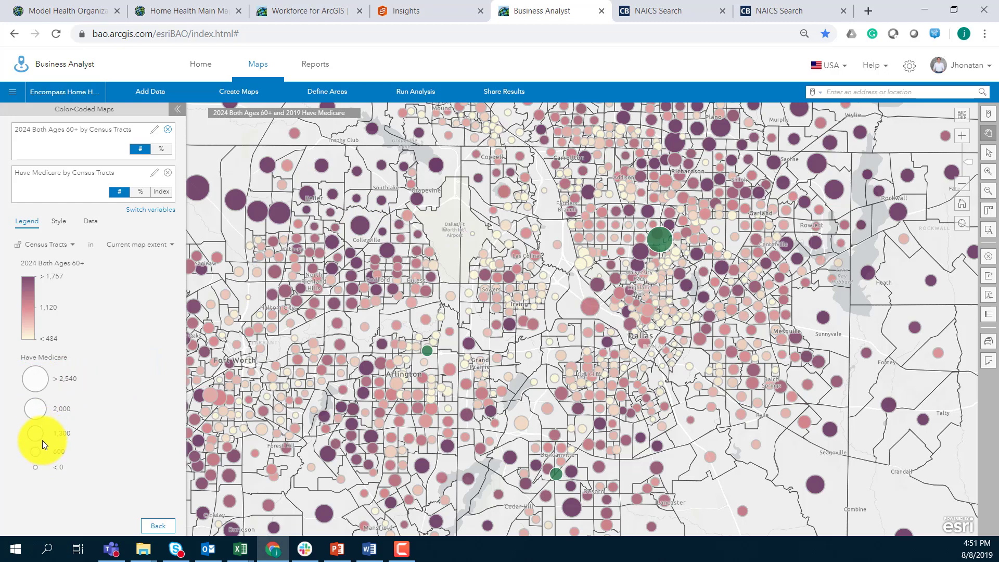
scroll(458, 382, "down", 1)
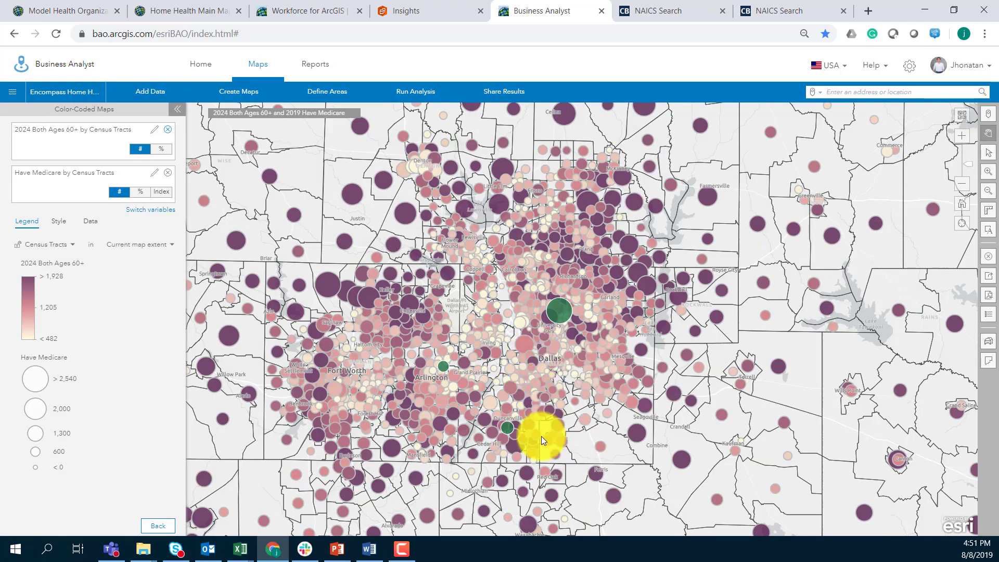
mouse_move(539, 440)
scroll(538, 437, "up", 1)
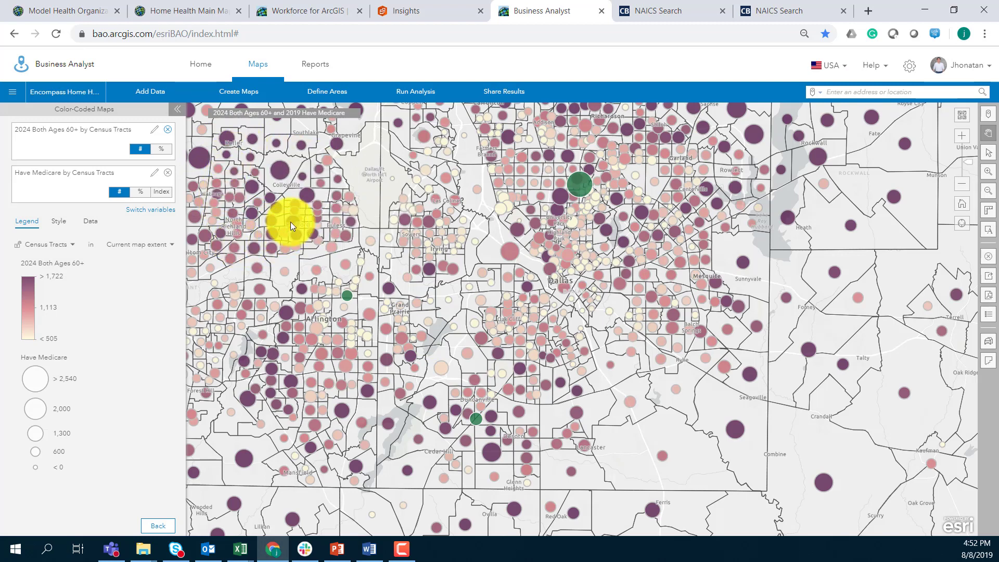
mouse_move(276, 184)
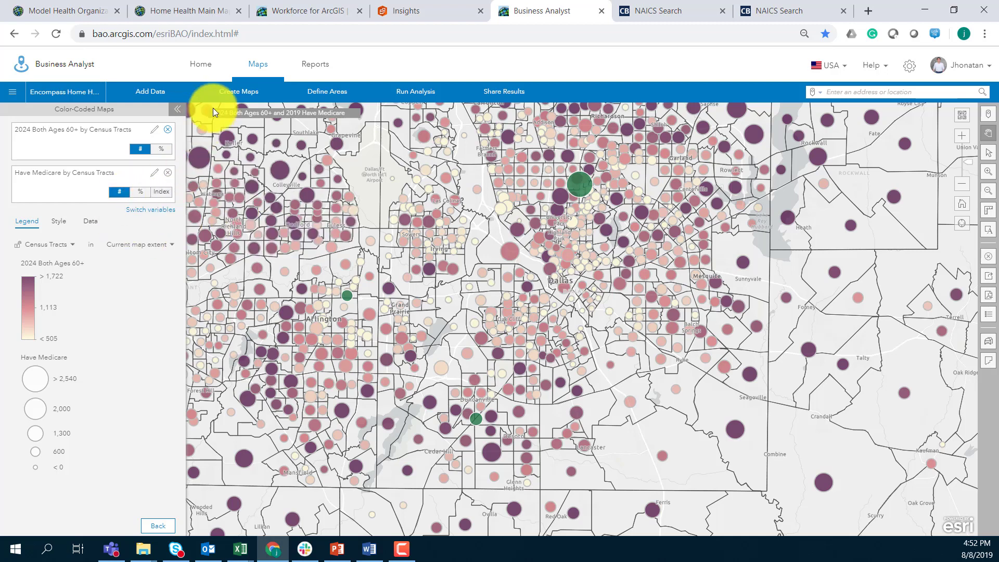
Start a Smart Map Search and browse all variables, showing the standard data categories
left_click(240, 93)
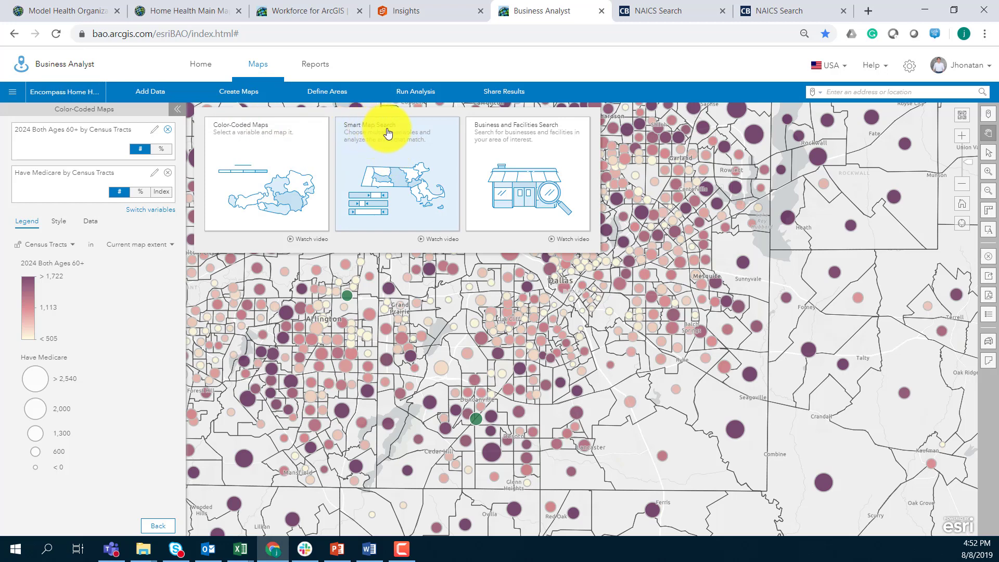
left_click(392, 166)
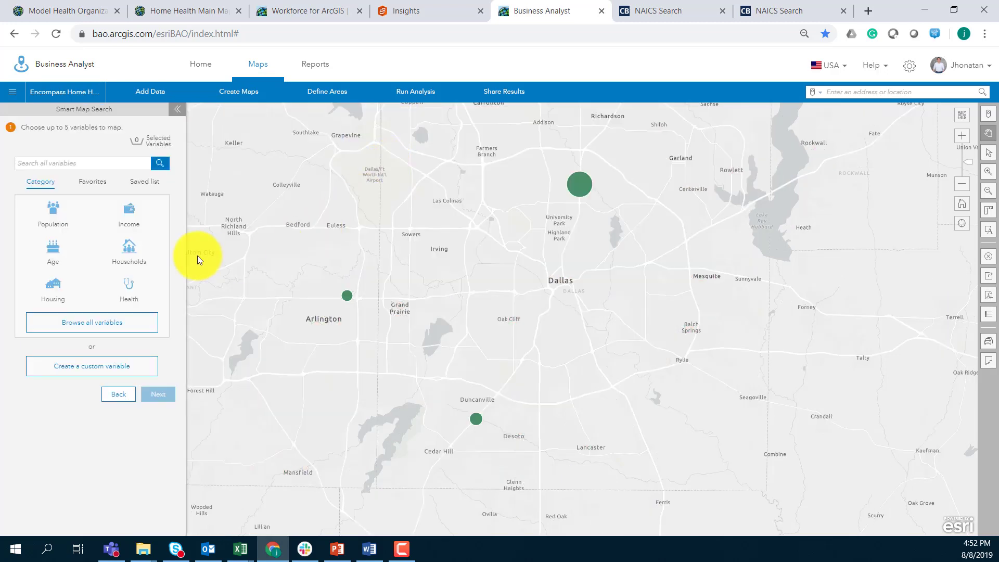
left_click(119, 324)
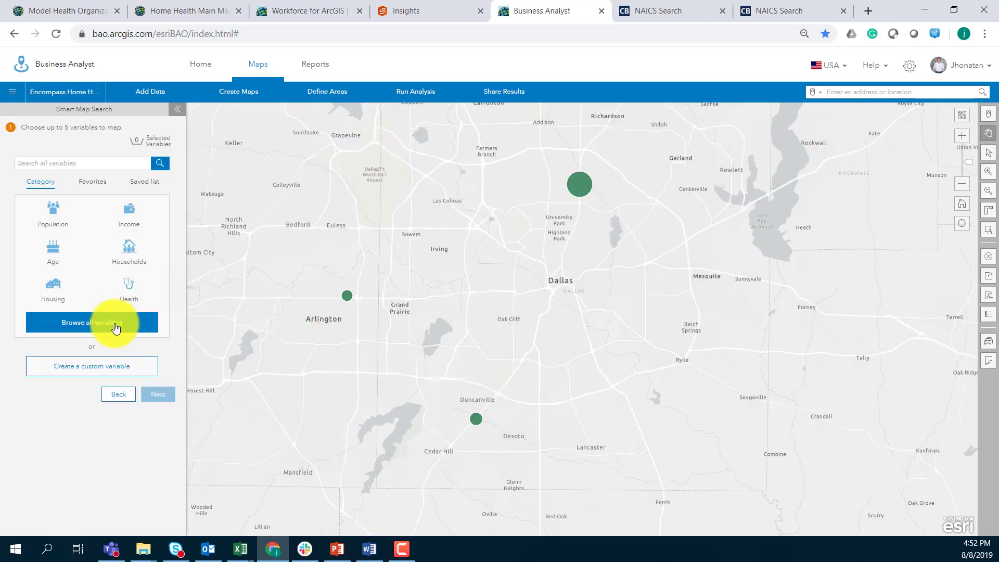
left_click(243, 166)
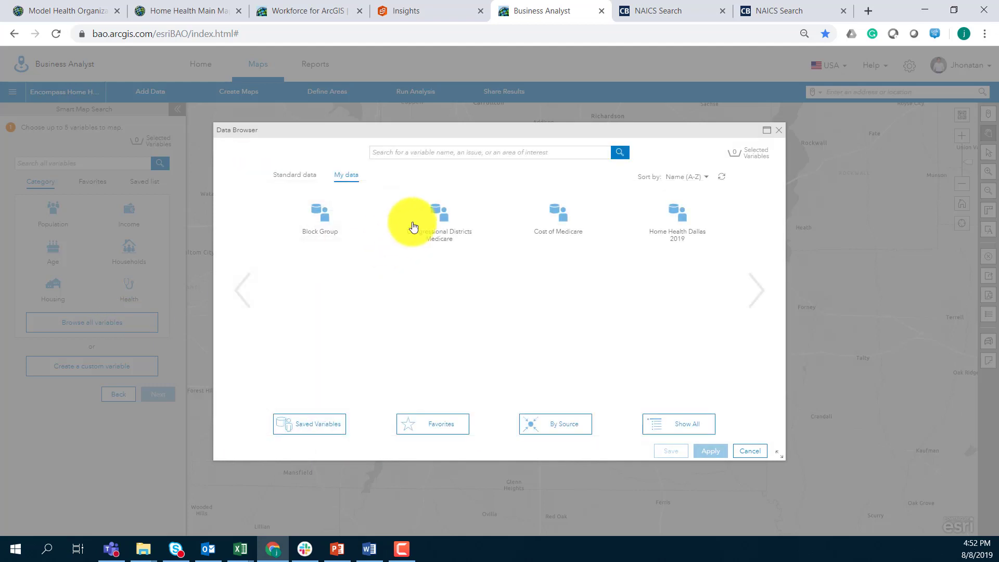
left_click(296, 176)
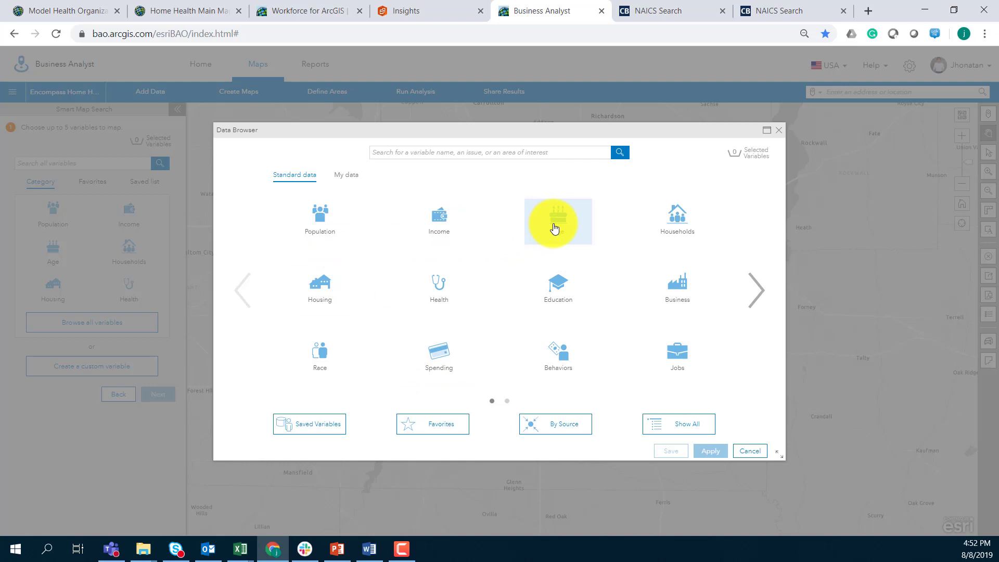
Select the custom variable 2018 Both Ages 65+ from the favorite variables for the Smart Map Search
left_click(555, 228)
left_click(245, 161)
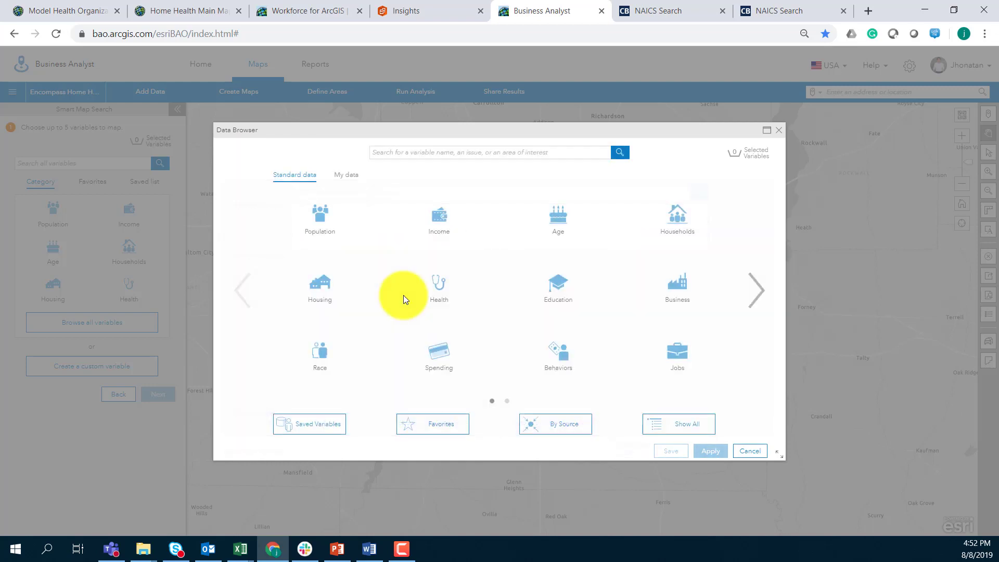
left_click(425, 432)
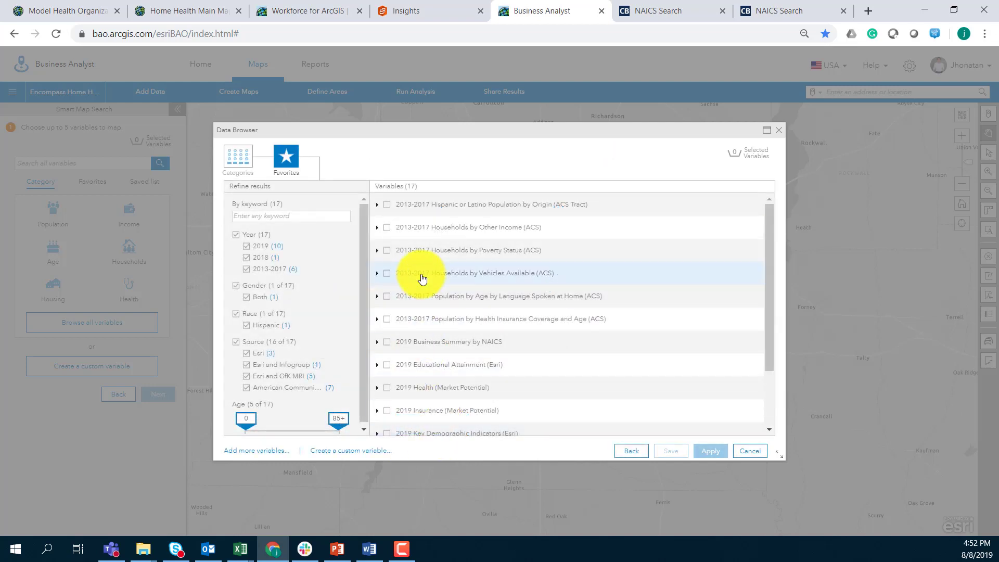
scroll(422, 279, "down", 3)
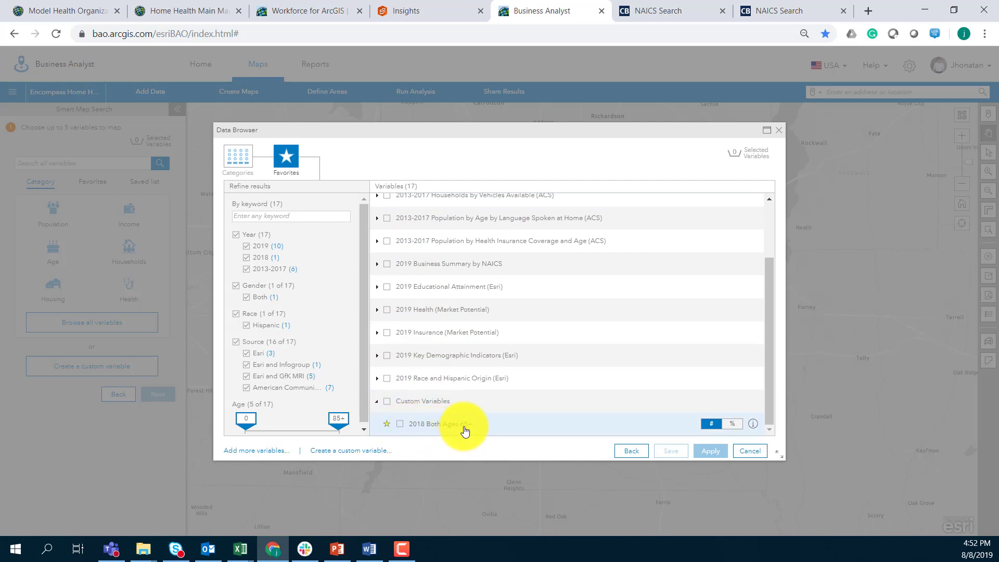
left_click(399, 426)
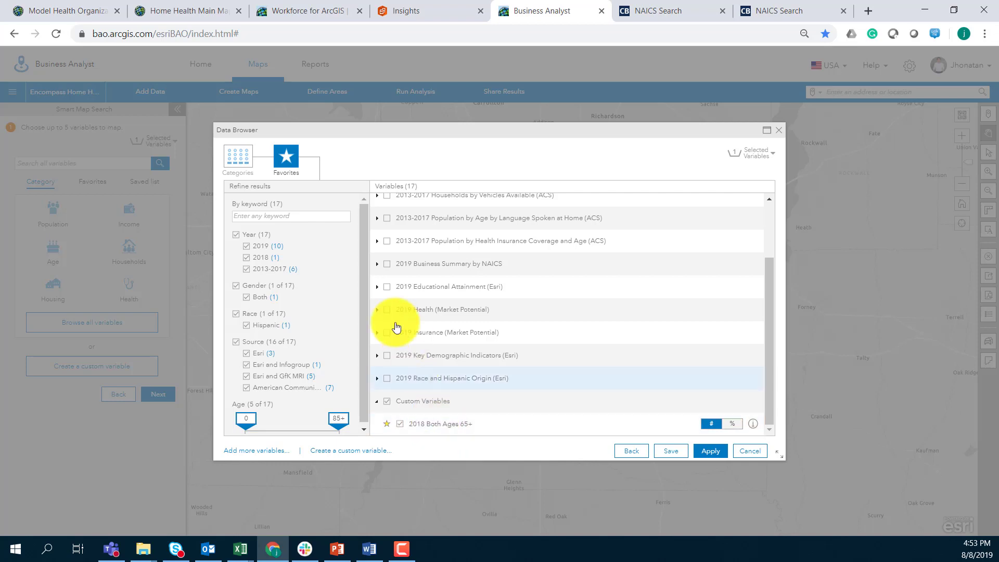
Search the variable categories for "medicare" and add 2019 Have Medicare to the selected variables
left_click(246, 165)
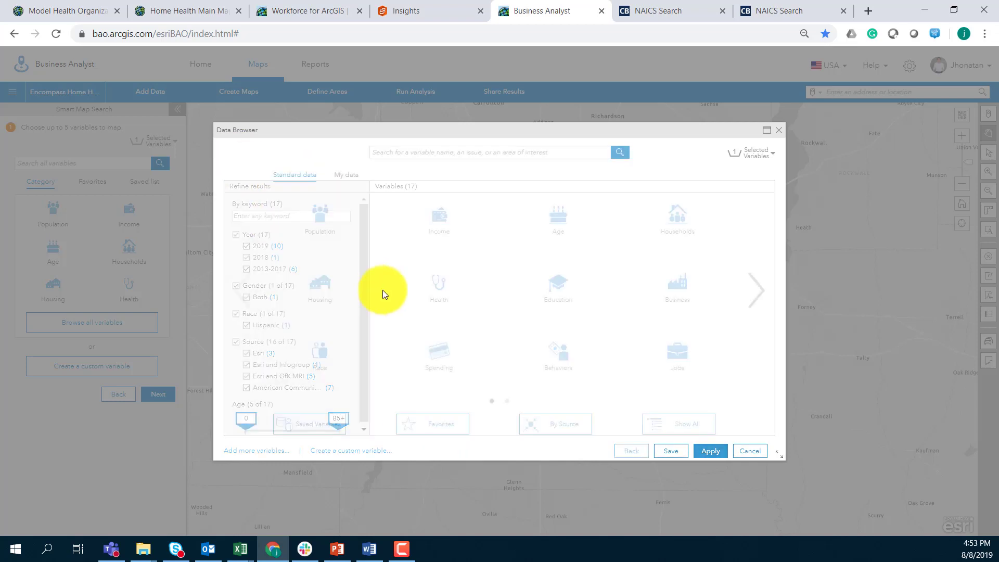
left_click(397, 153)
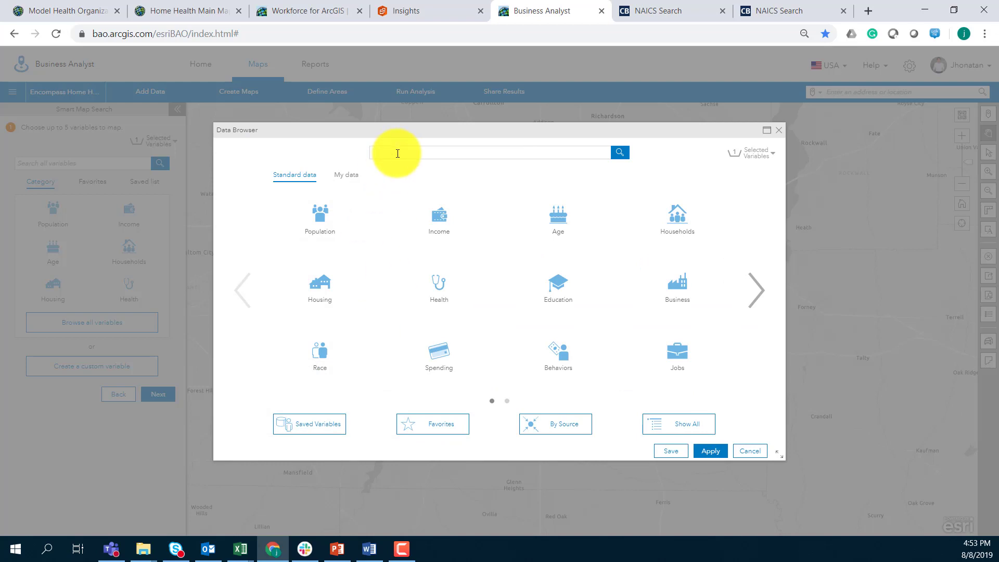
type("medicare")
key("Return")
left_click(380, 248)
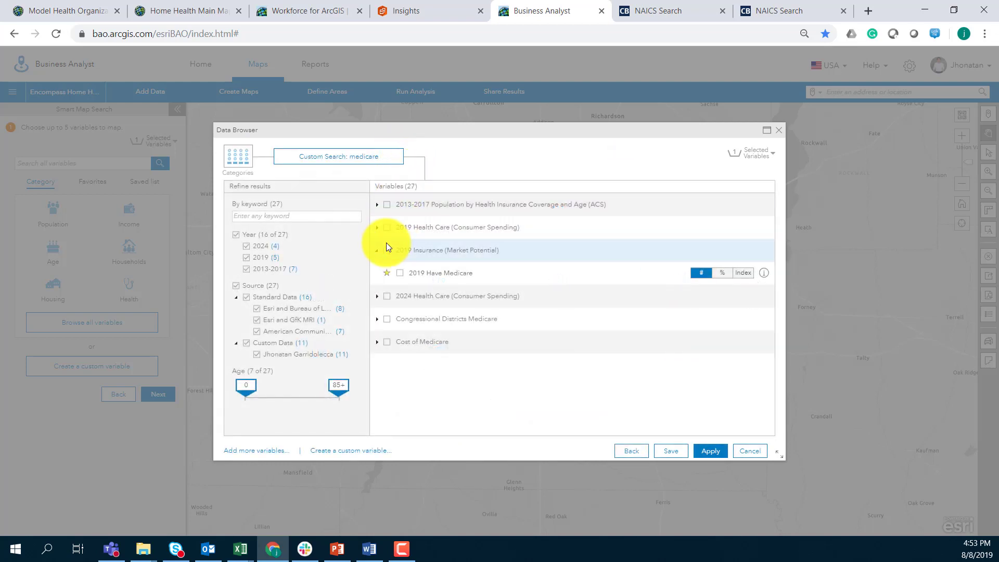
left_click(401, 274)
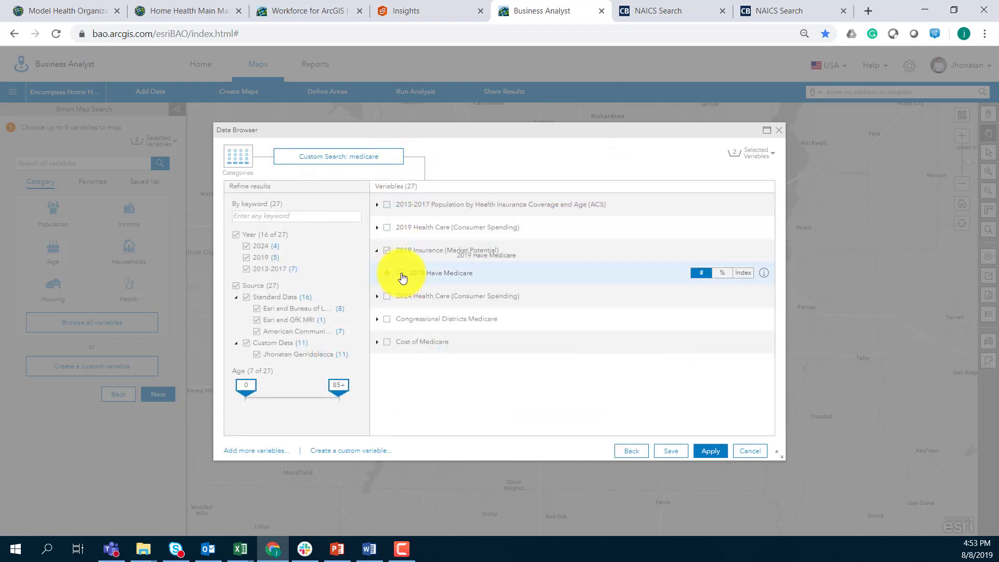
Add Number of Patients from the custom Home Health Dallas 2019 data to the selected variables and apply them to the Smart Map Search
left_click(237, 156)
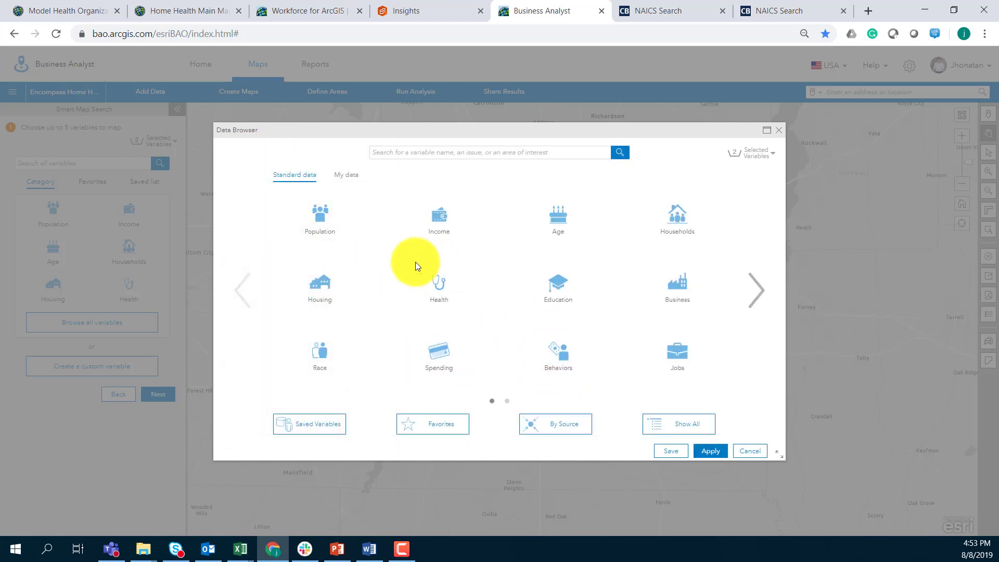
left_click(351, 179)
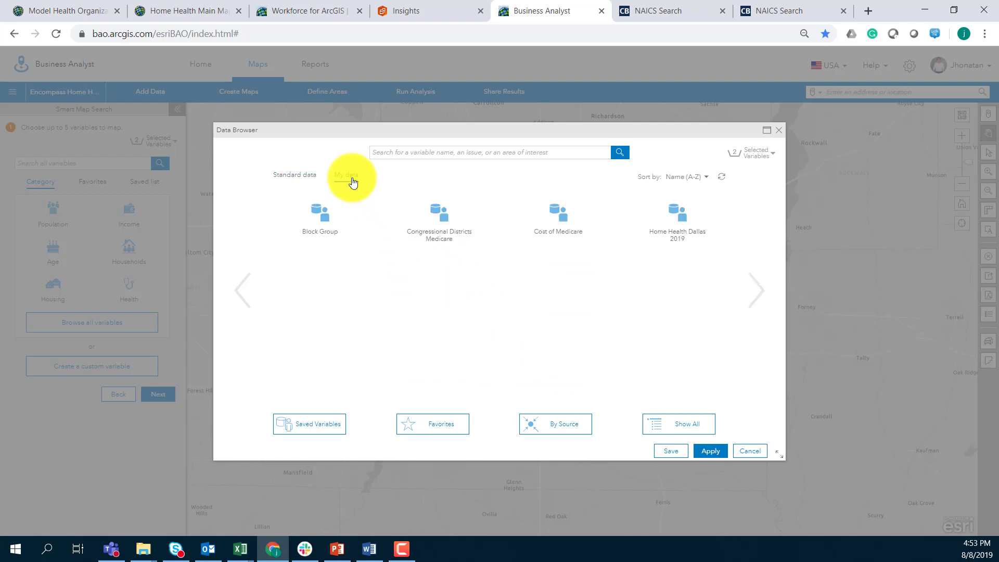
left_click(671, 235)
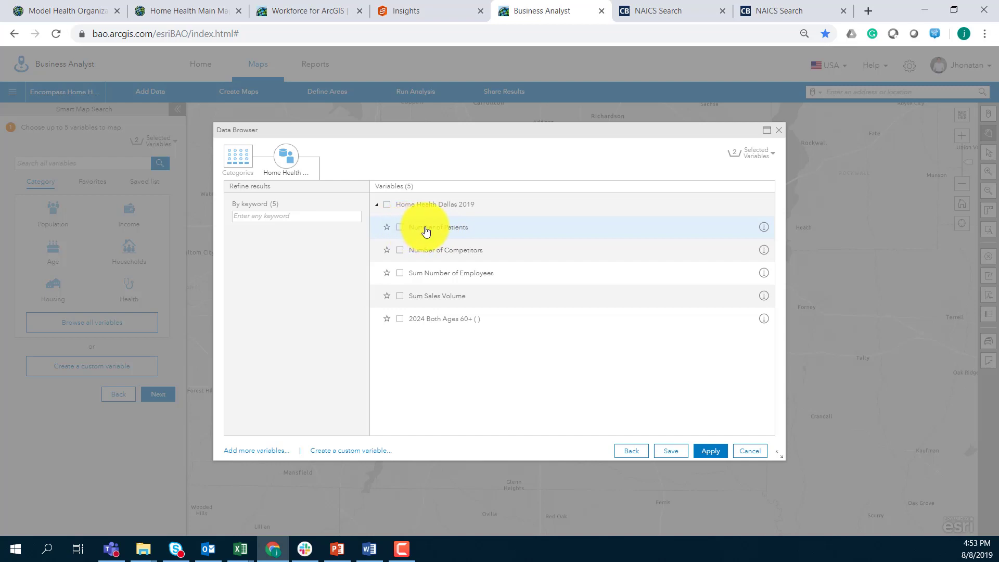
left_click(426, 230)
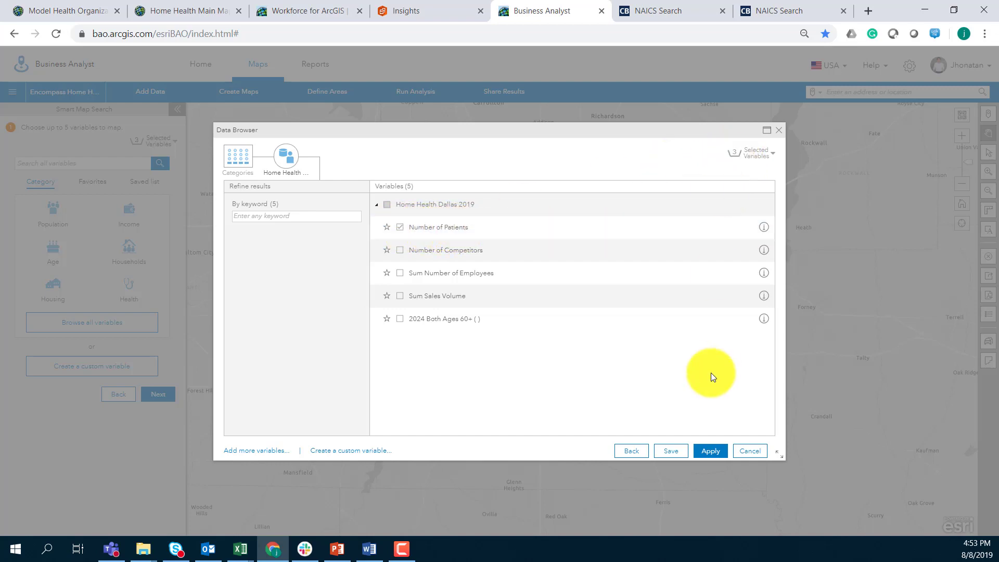
left_click(706, 451)
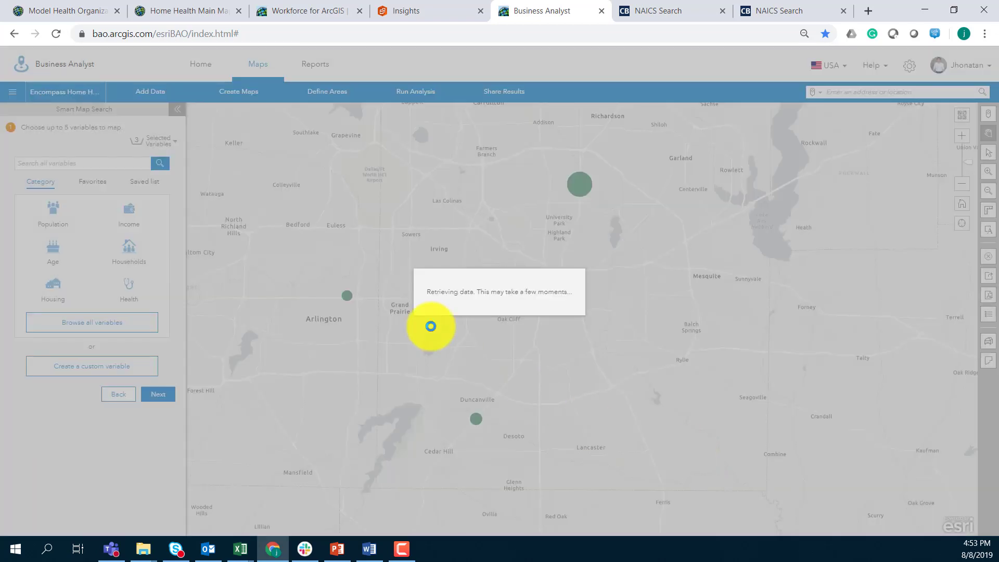
key("alt+Tab")
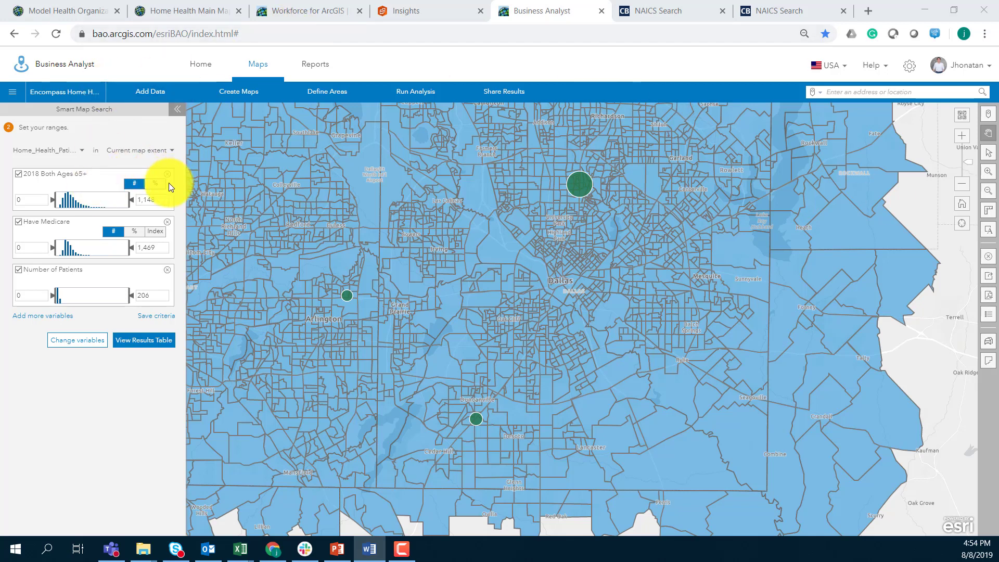
Switch the 2018 Both Ages 65+ and Have Medicare ranges to percentages and set the ages 65+ minimum to 30%
left_click(144, 209)
left_click(131, 231)
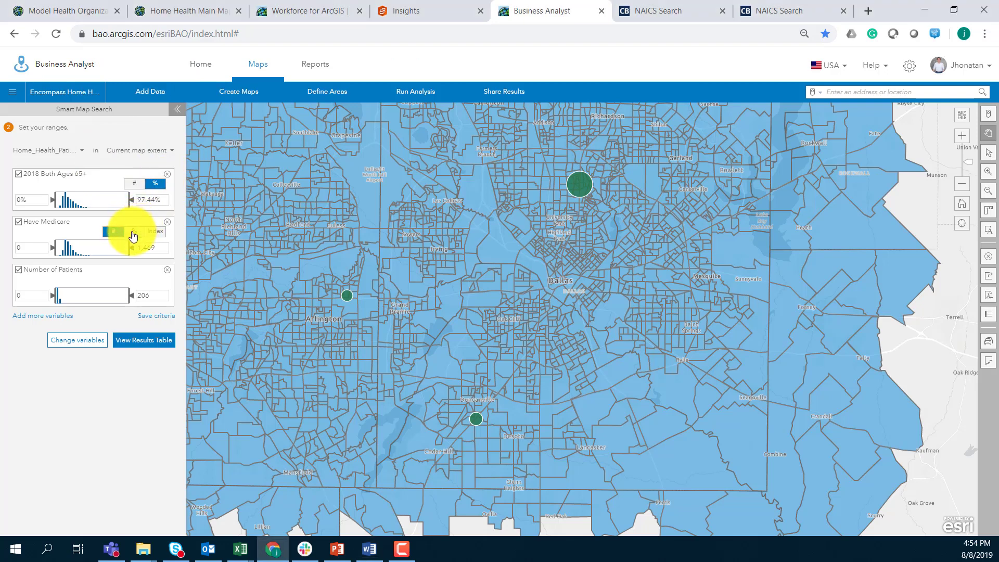
left_click(22, 200)
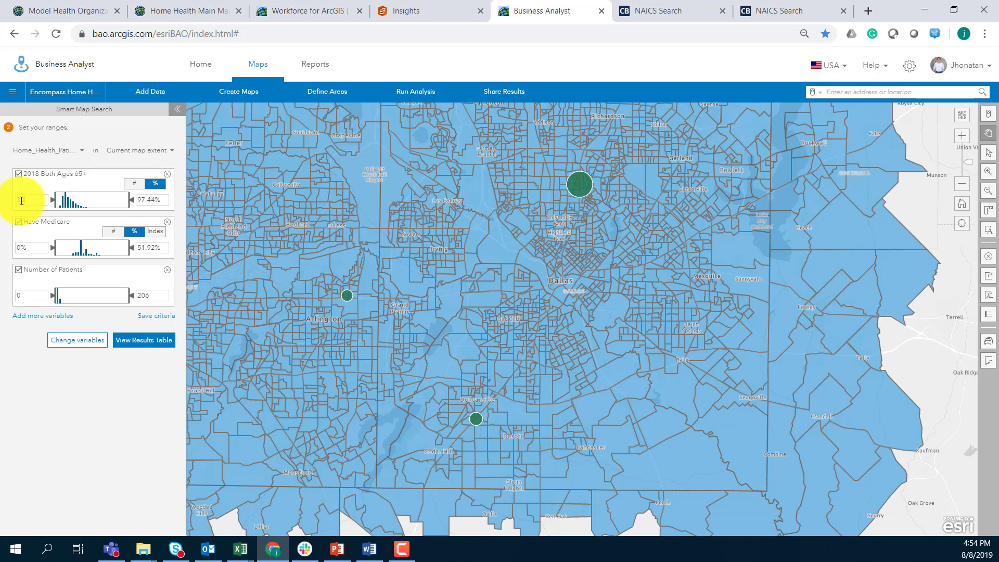
type("30")
key("Return")
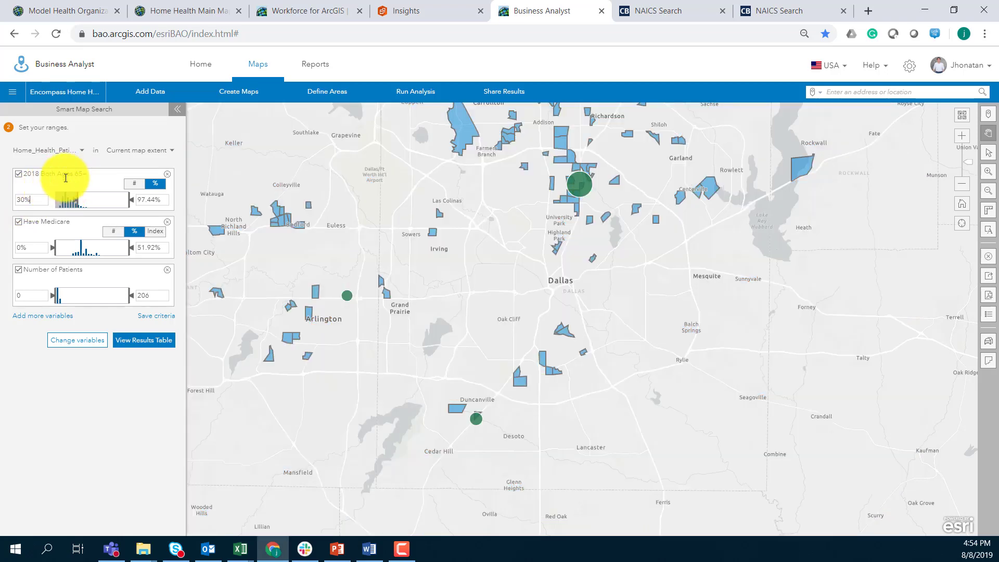
Set the minimum of the 2018 Both Ages 65+ range to 25%
left_click_drag(36, 200, 12, 202)
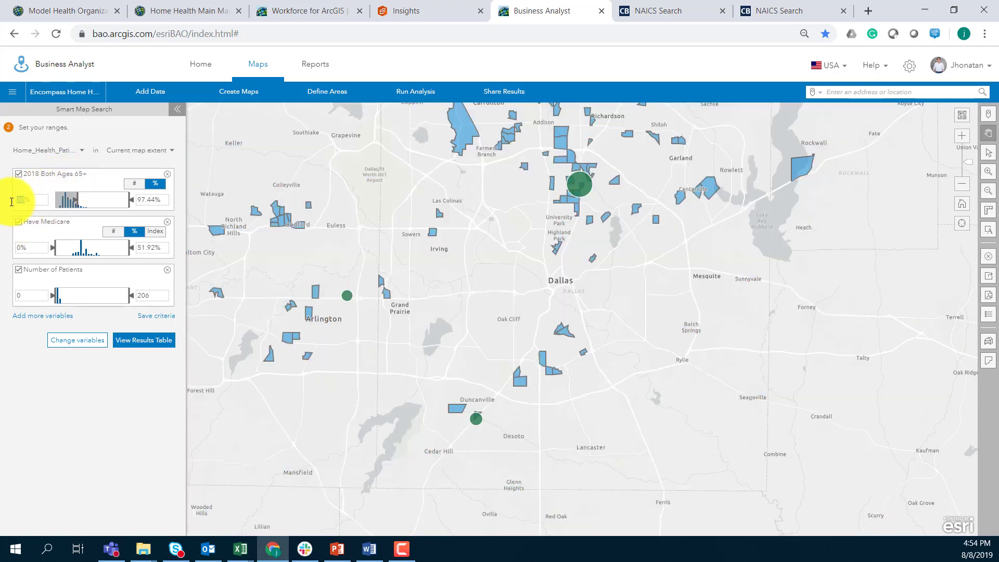
type("25")
key("Return")
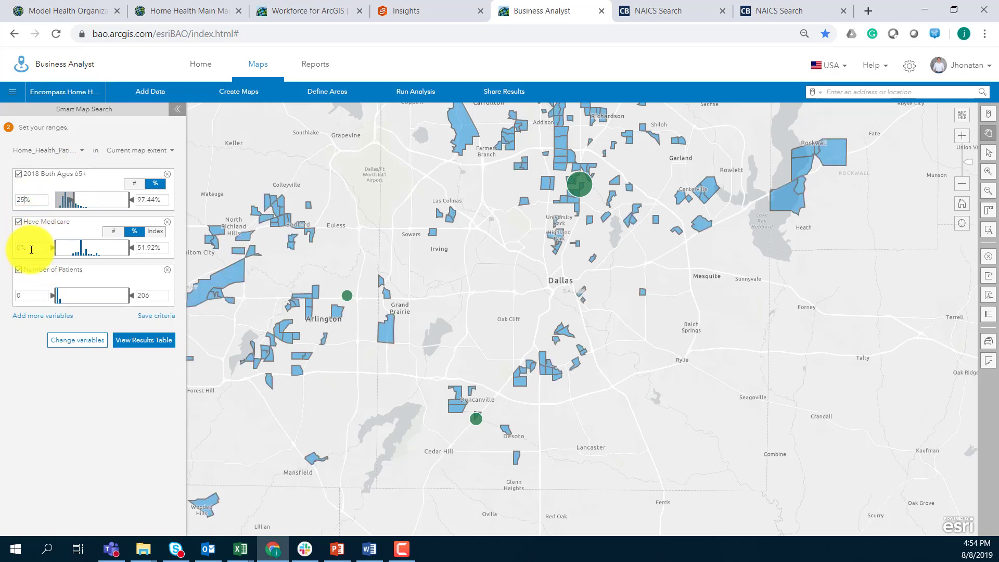
Set the Have Medicare minimum to 20% and the Number of Patients minimum to 2
left_click_drag(41, 247, 12, 252)
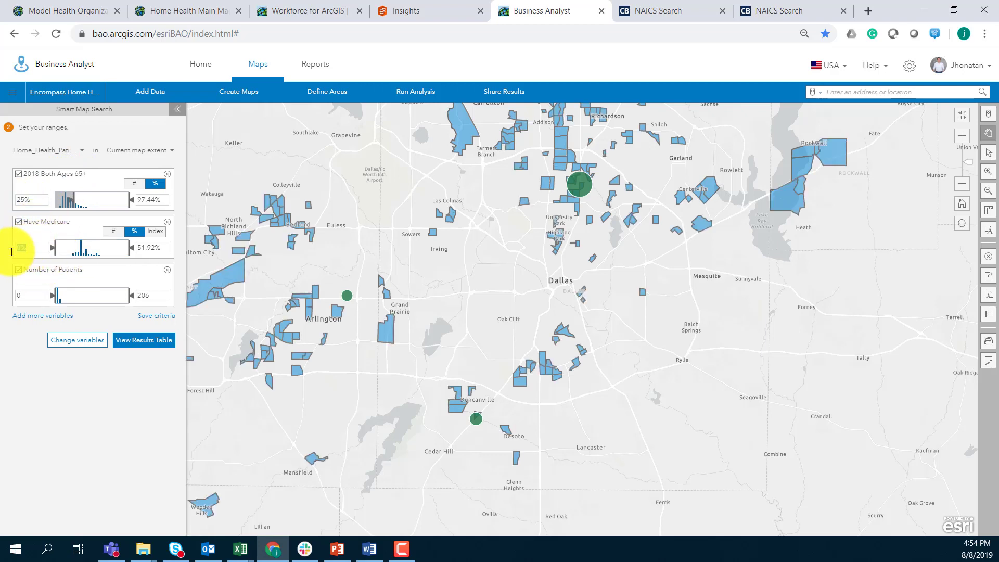
type("1")
type("0")
key("Return")
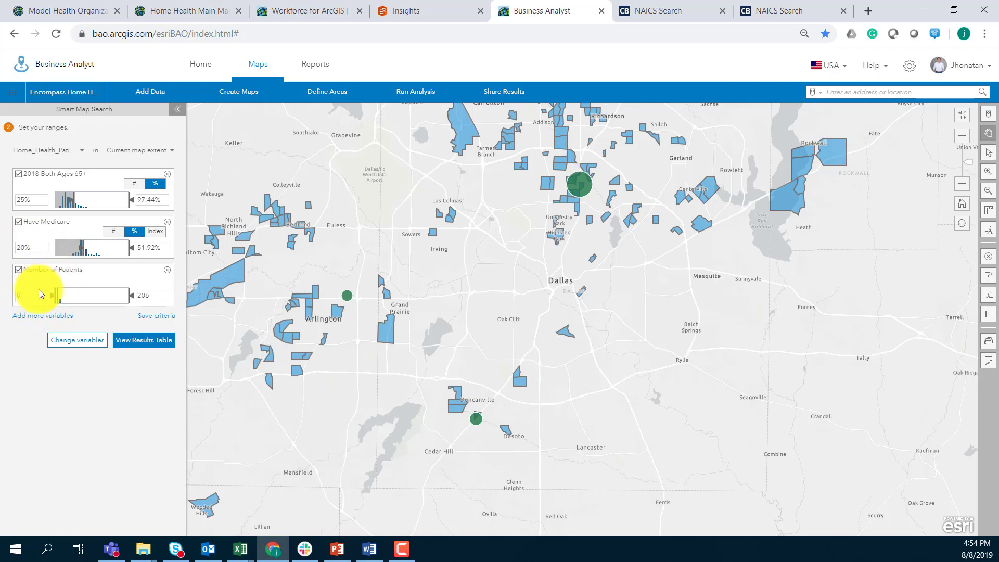
left_click_drag(38, 295, 12, 297)
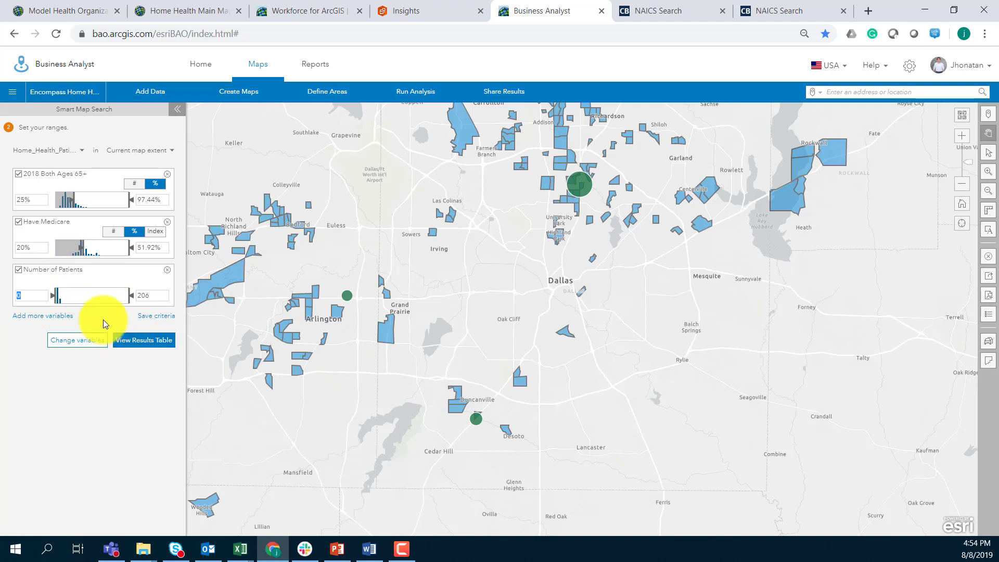
type("2")
key("Return")
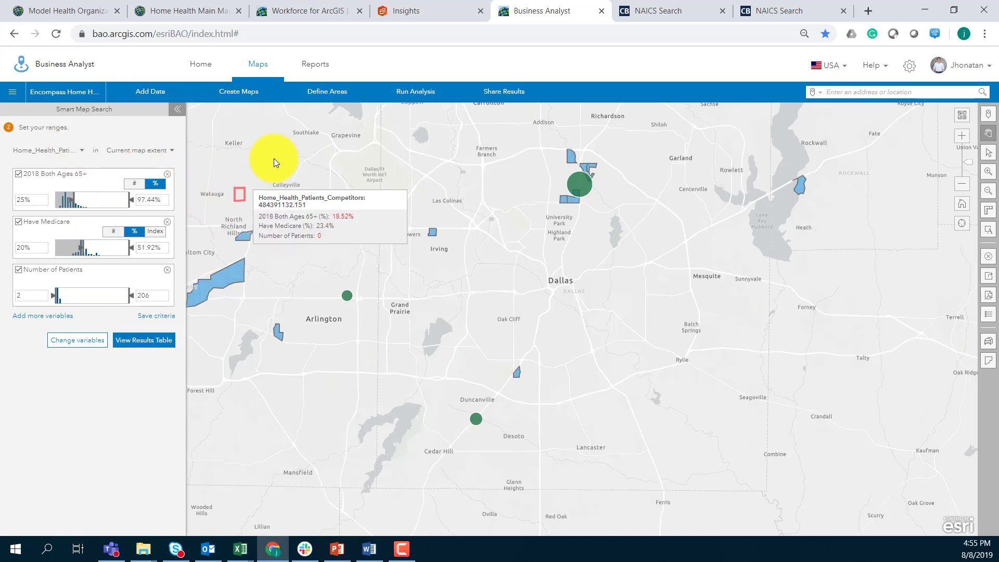
Try to start a Suitability Analysis using sites added from the project
left_click(389, 100)
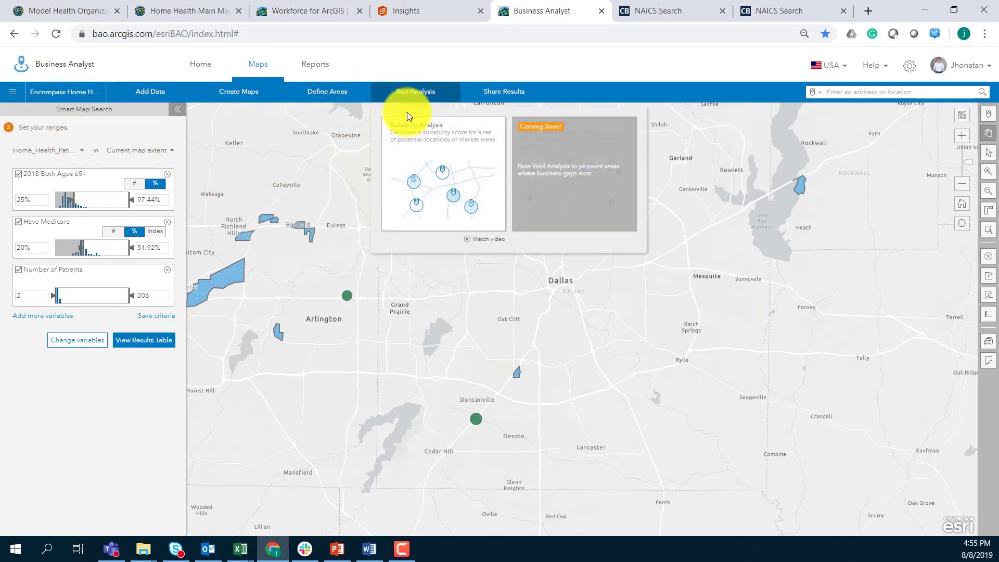
left_click(433, 165)
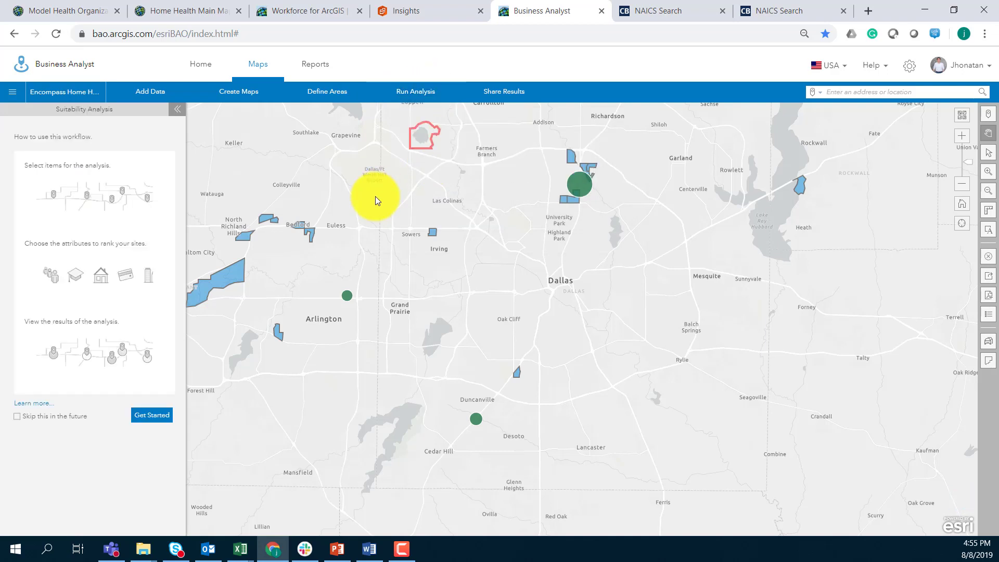
left_click(141, 416)
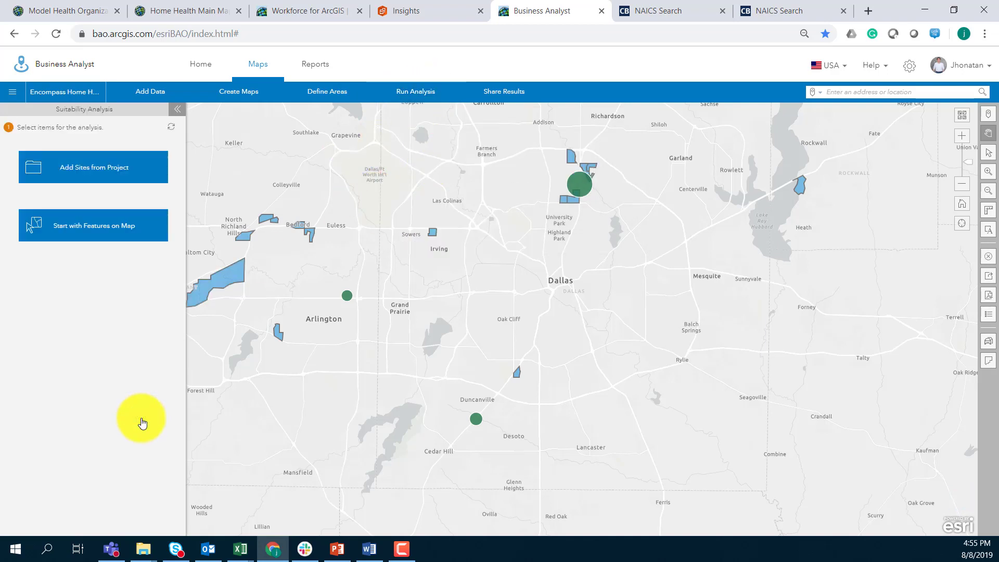
left_click(93, 177)
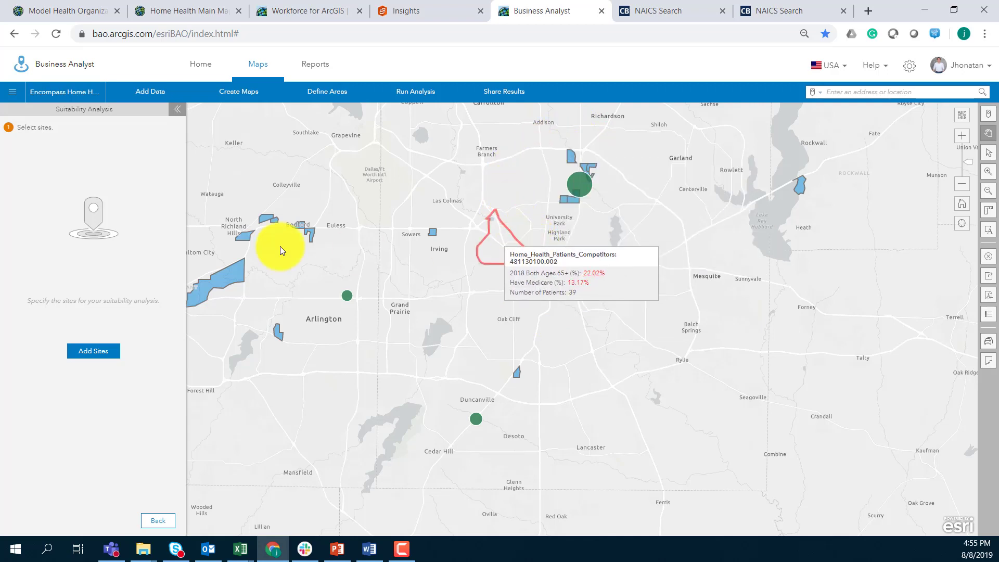
Find the Encompass Health Offices layer among the project's web maps and layers and open its layer setup
left_click(82, 96)
scroll(104, 323, "down", 3)
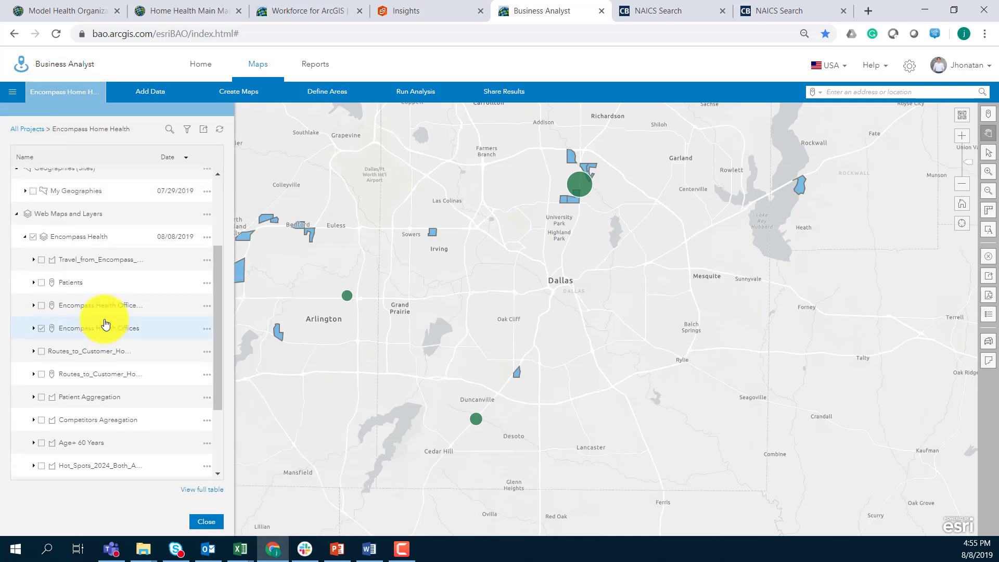
scroll(99, 302, "up", 3)
scroll(83, 312, "down", 5)
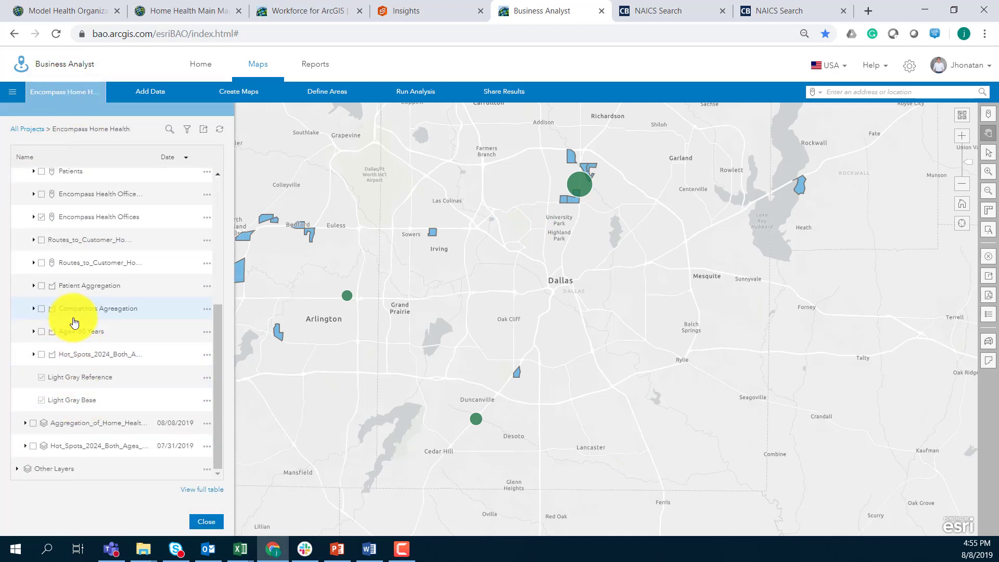
scroll(36, 409, "up", 3)
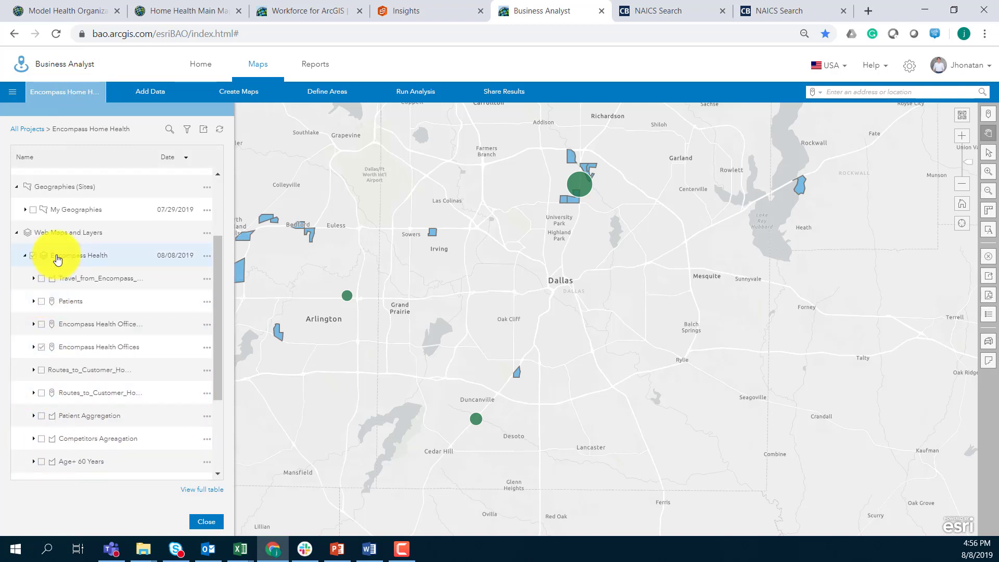
left_click(207, 347)
left_click(245, 389)
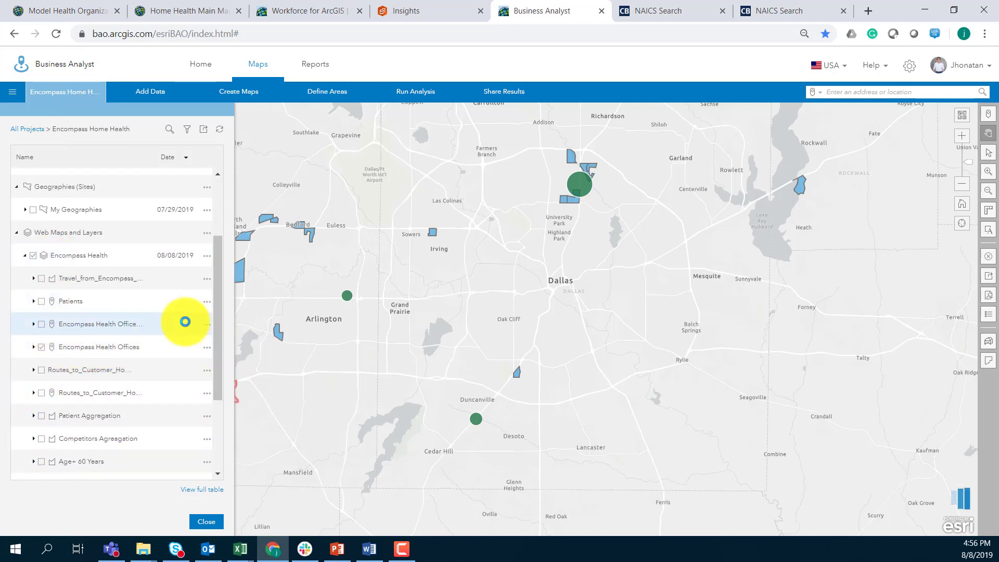
Set up the Encompass Health Offices layer with a single 10-minute drive-time buffer around each of the three offices and finish
left_click(47, 458)
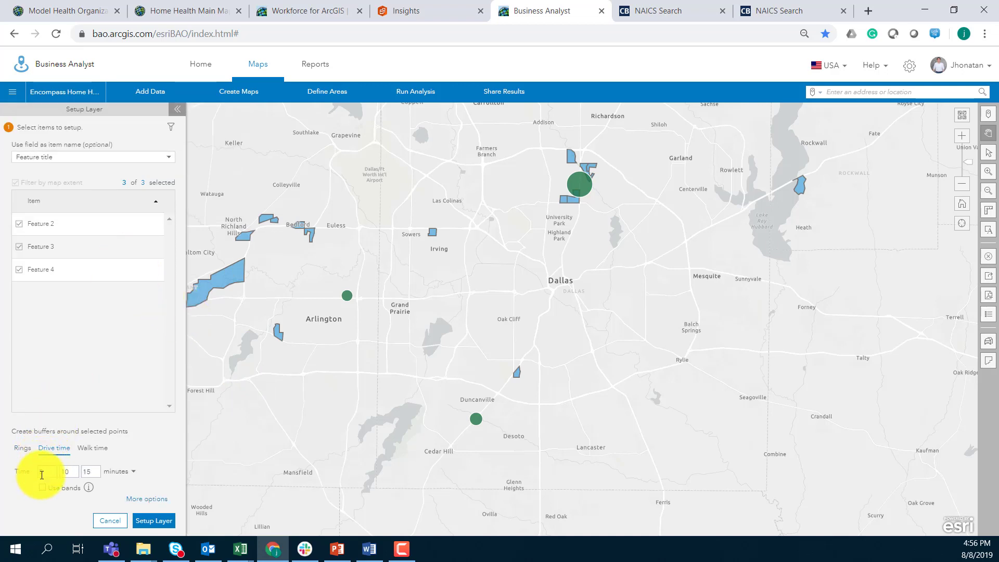
key("BackSpace")
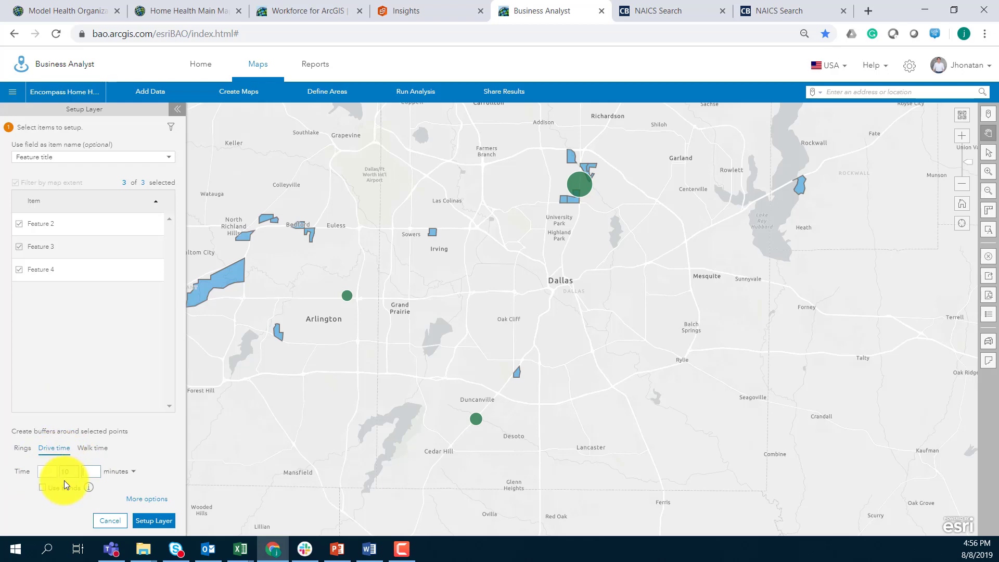
left_click(153, 520)
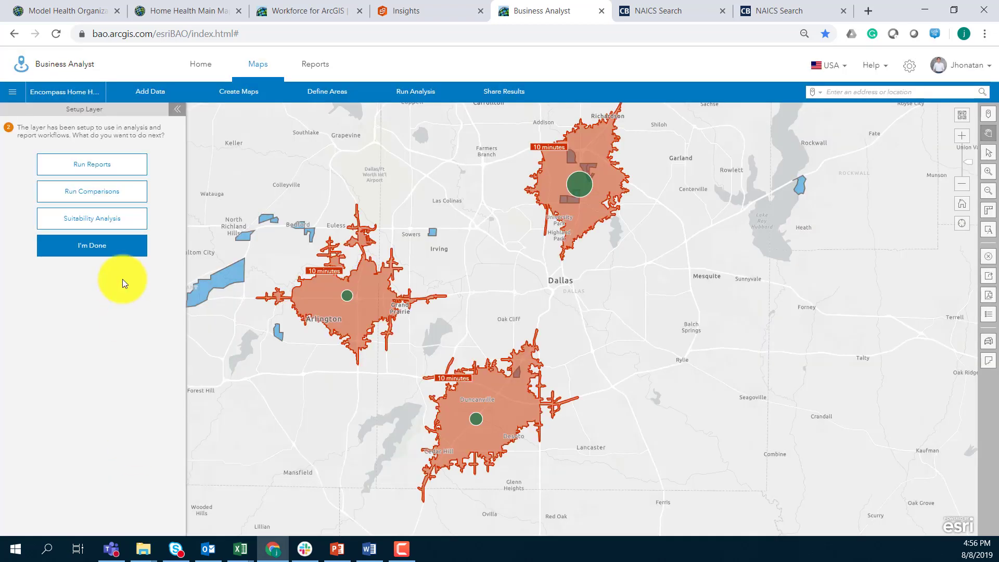
left_click(96, 250)
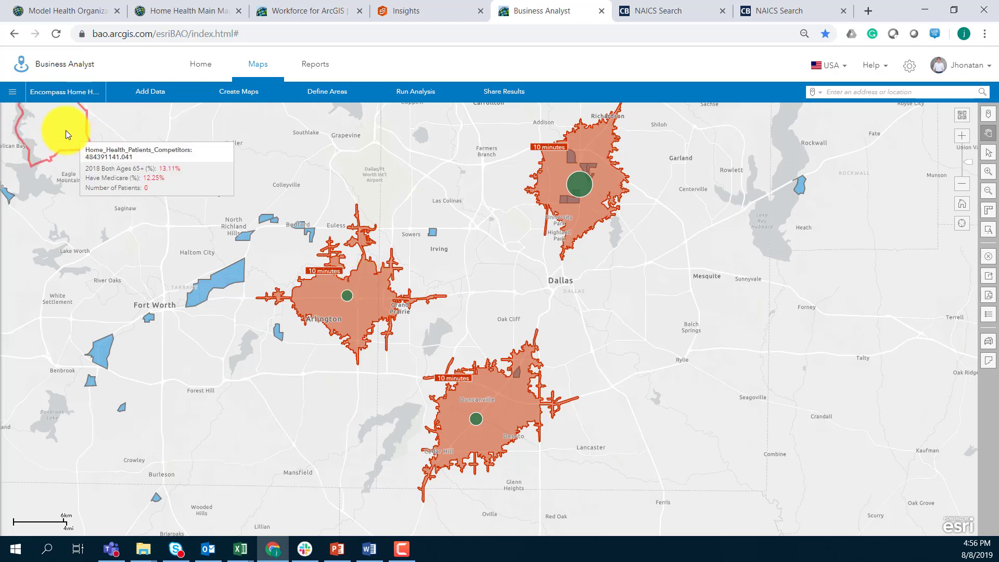
Try again to add sites from the project to a Suitability Analysis
left_click(58, 97)
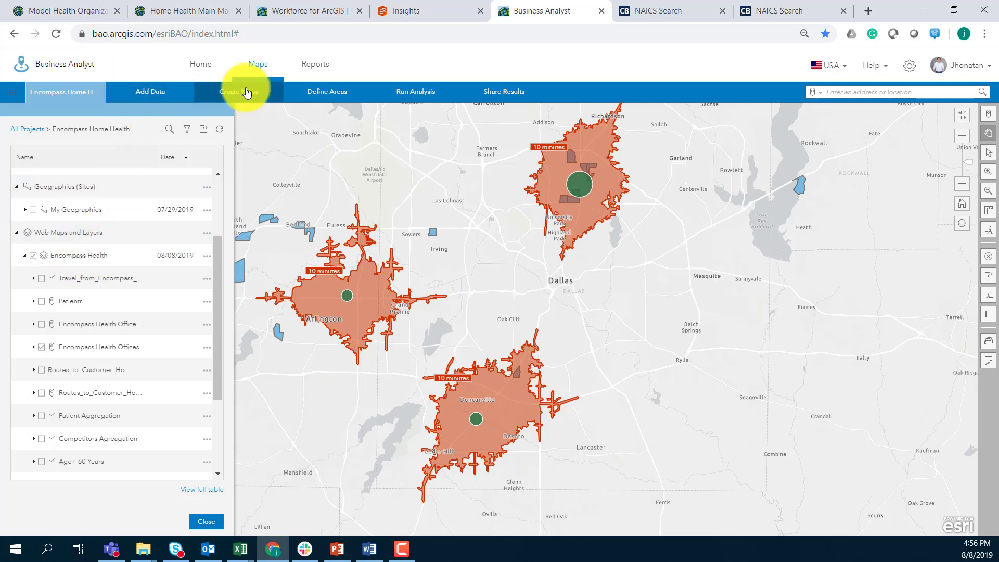
mouse_move(404, 102)
left_click(424, 164)
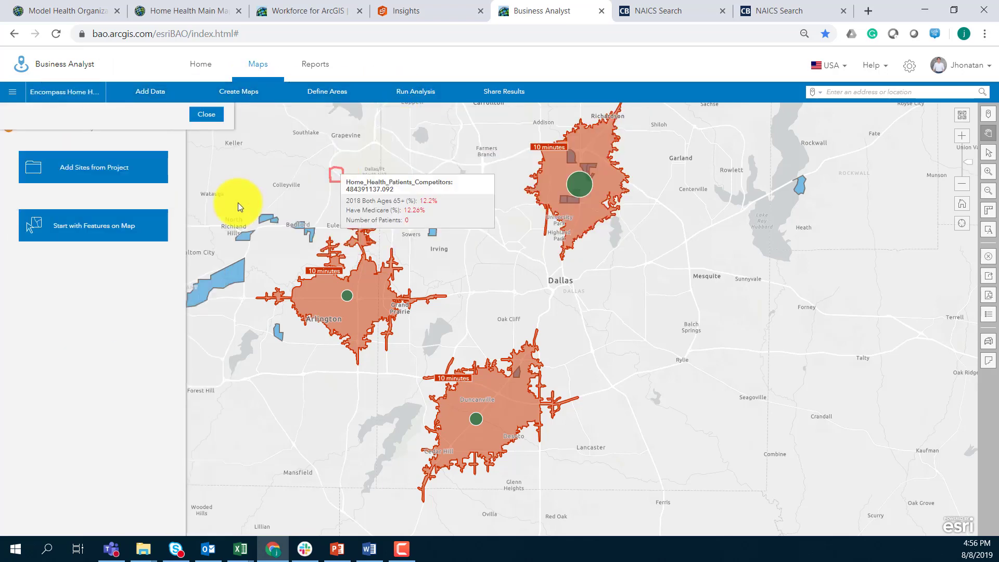
left_click(107, 171)
Display the Home Health Encompass point locations from the project on the map
left_click(97, 98)
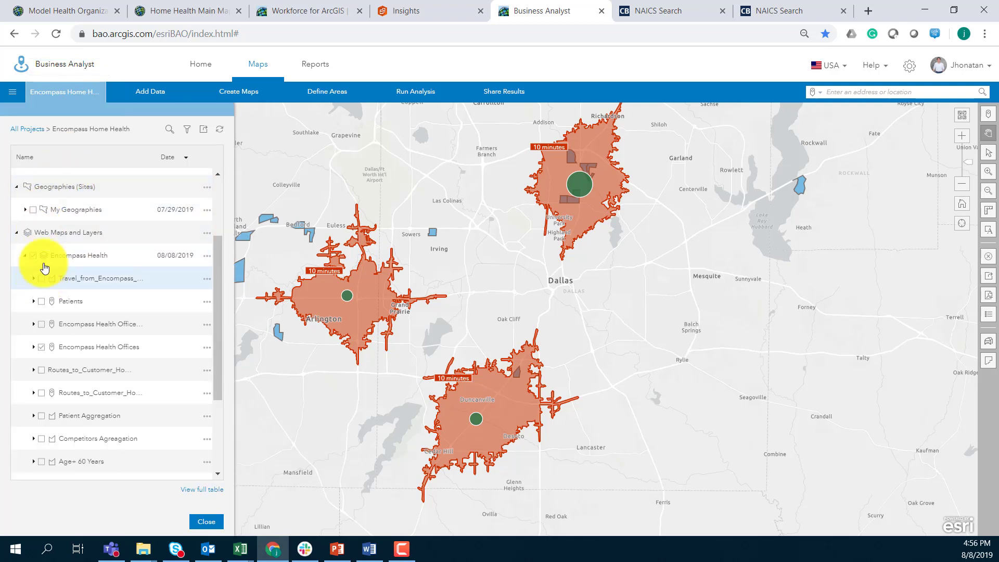
left_click(24, 210)
left_click(24, 209)
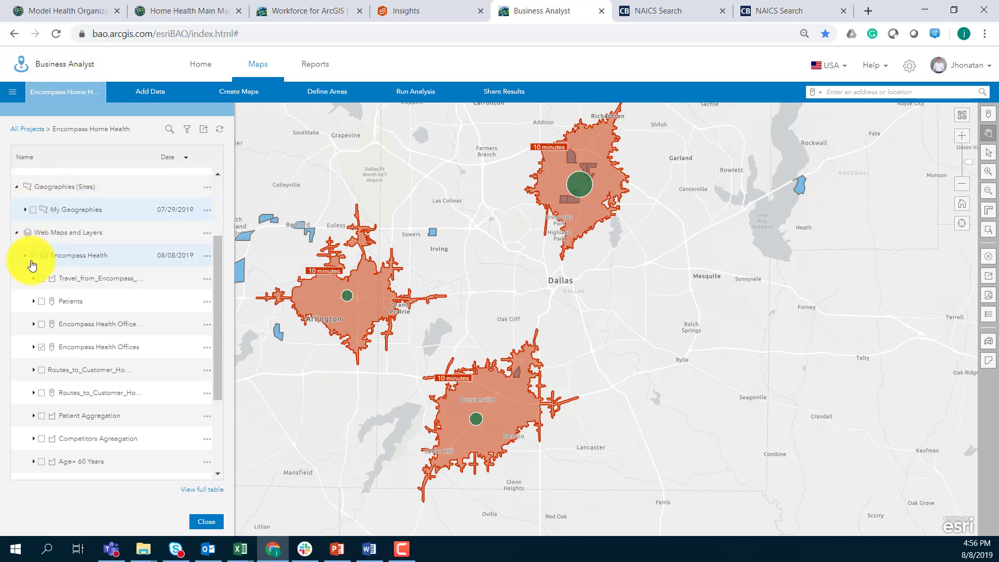
left_click(25, 256)
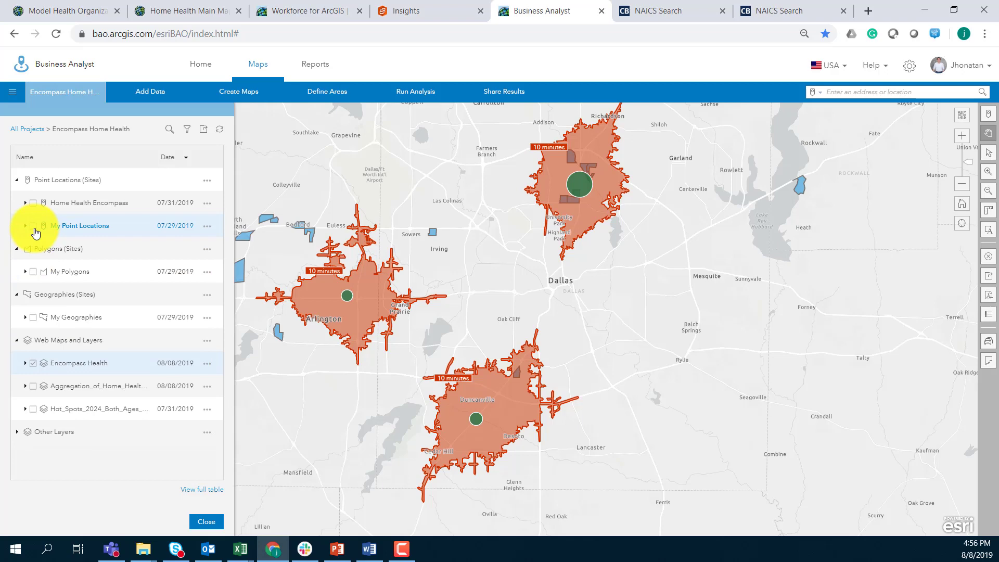
left_click(33, 202)
Start a Suitability Analysis with the Arlington, Dallas and Duncanville sites
left_click(156, 92)
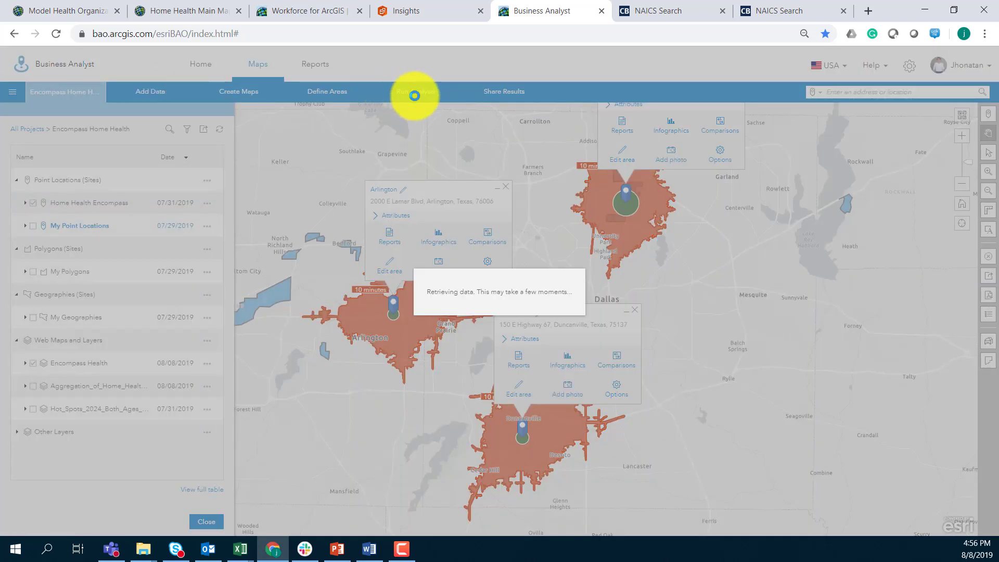
left_click(423, 90)
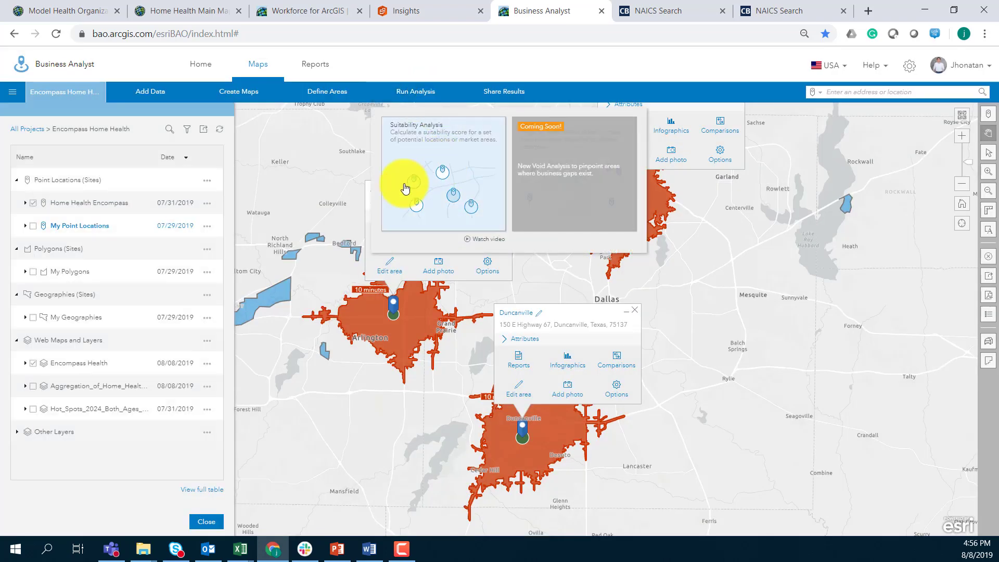
left_click(404, 187)
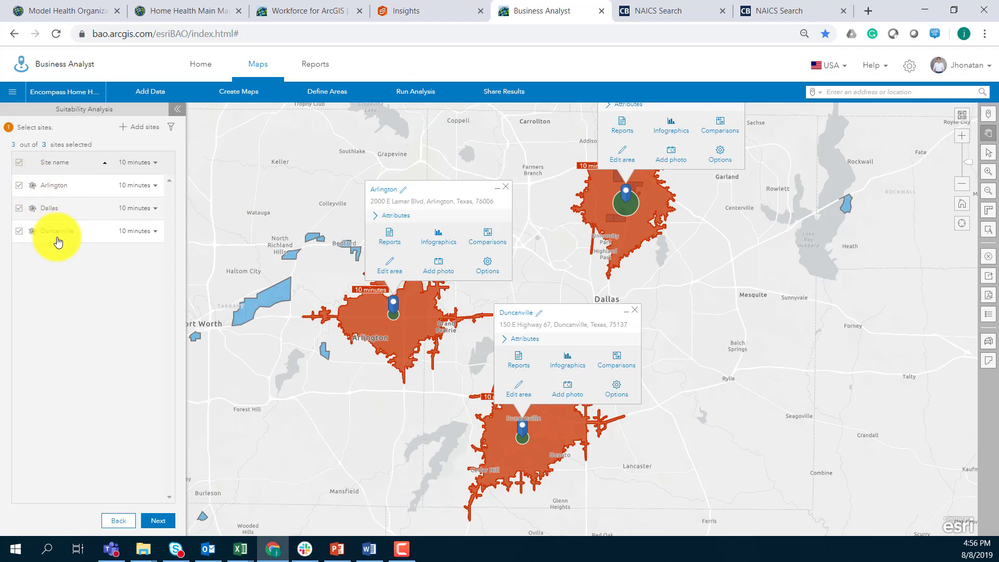
Continue the Suitability Analysis with the three sites and select the custom variable 2018 Both Ages 65+ from the favorite variables
left_click(157, 520)
left_click(105, 269)
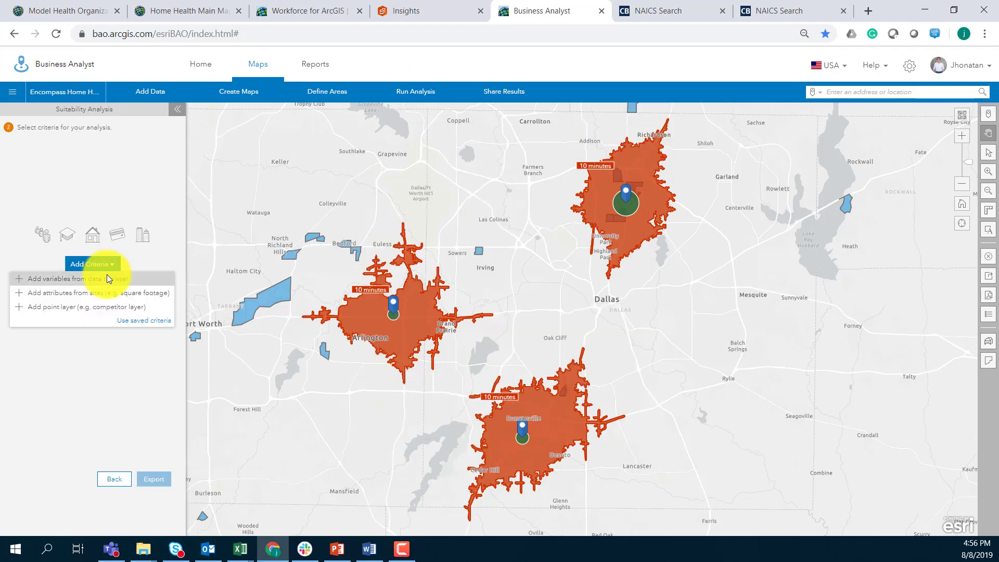
left_click(102, 281)
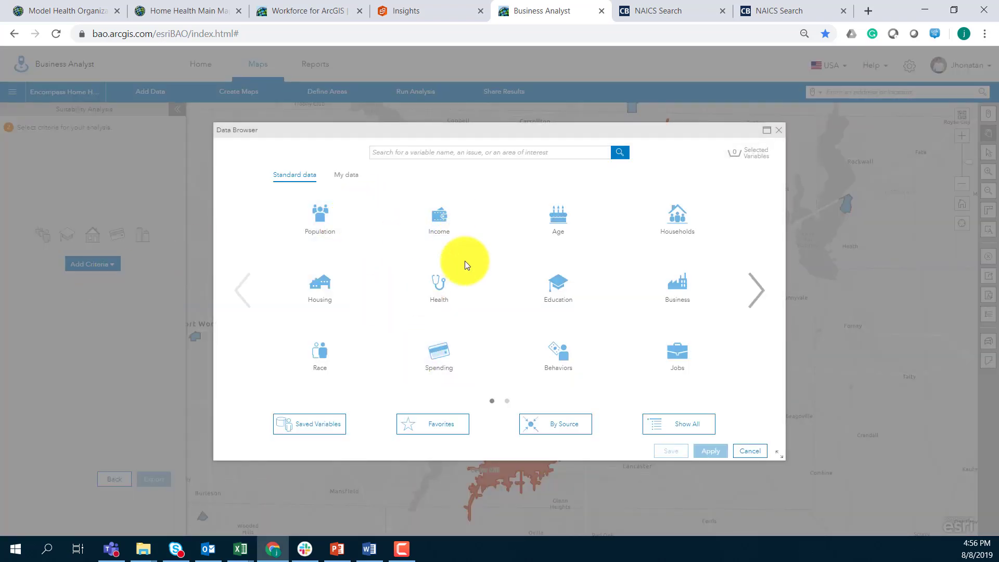
left_click(442, 423)
scroll(406, 401, "down", 3)
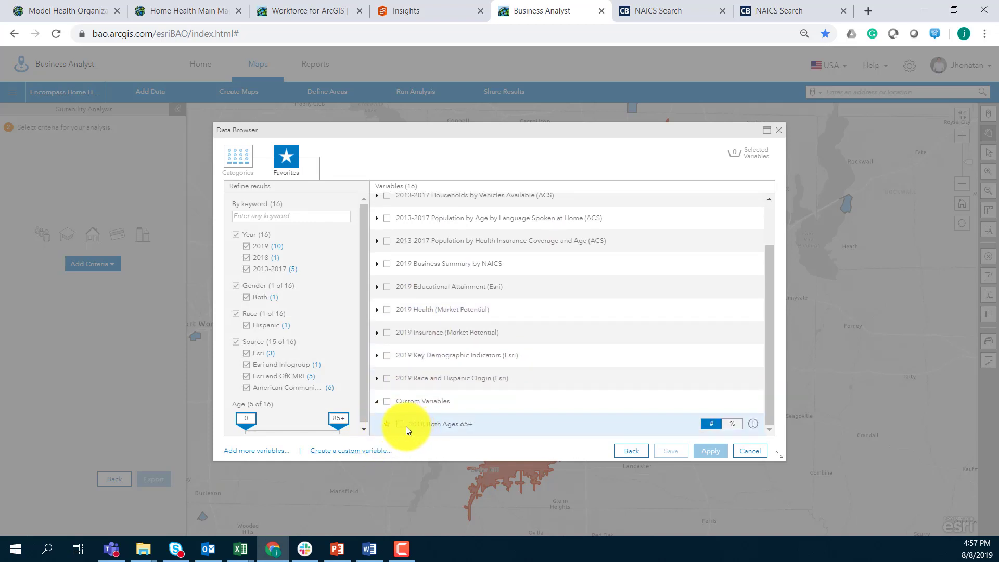
left_click(402, 425)
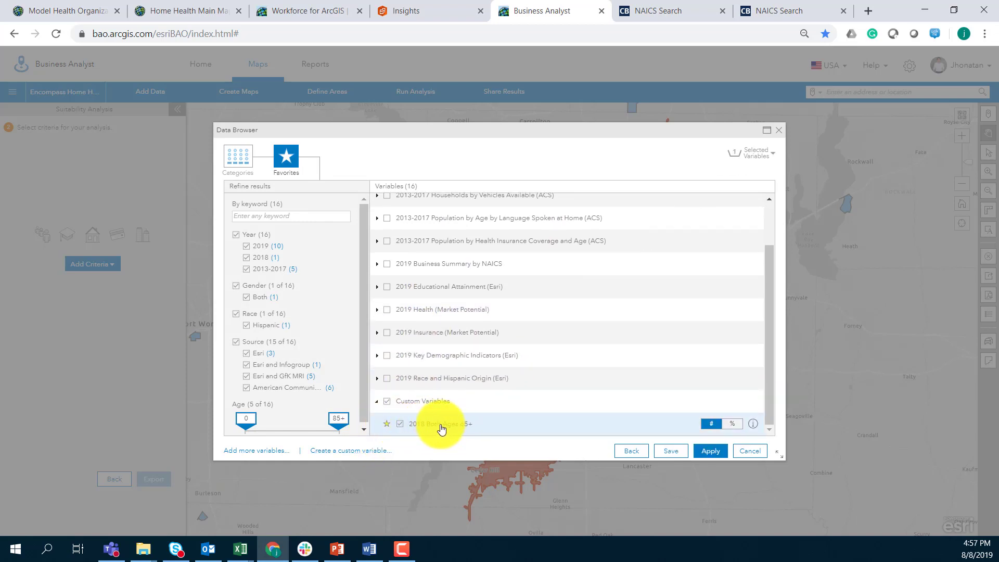
Search the data browser for "medicare", select the 2019 Have Medicare variable, and close the browser without applying
left_click(259, 172)
left_click(416, 152)
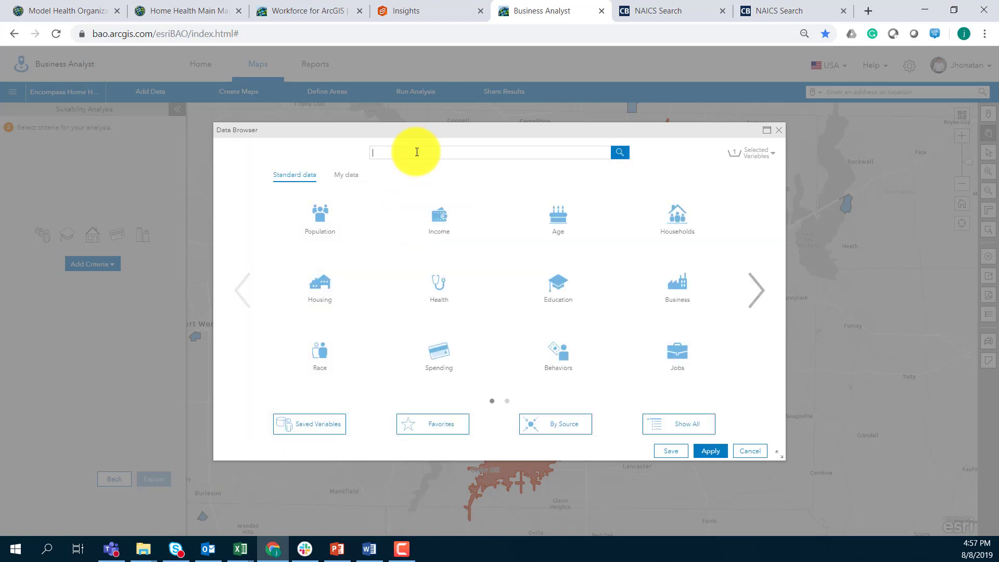
type("medicare")
key("Return")
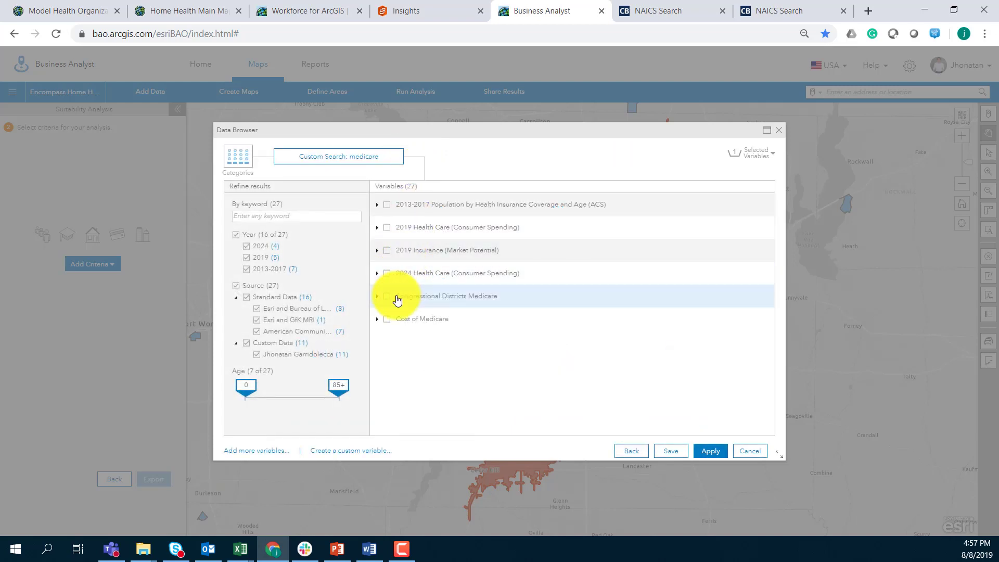
left_click(376, 229)
left_click(378, 229)
left_click(378, 250)
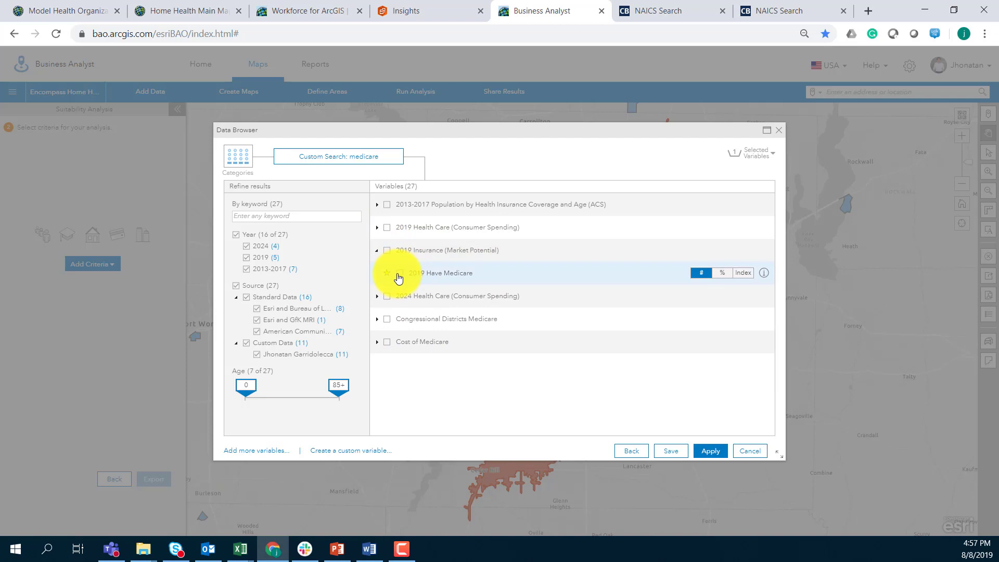
left_click(244, 162)
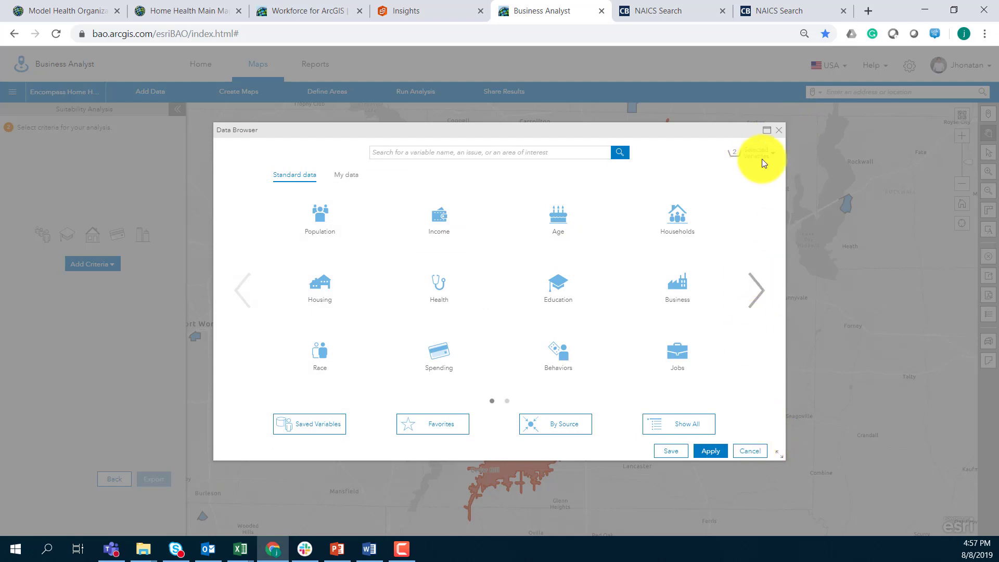
left_click(778, 130)
Start a Business and Facilities Search and open the NAICS code directory
mouse_move(439, 407)
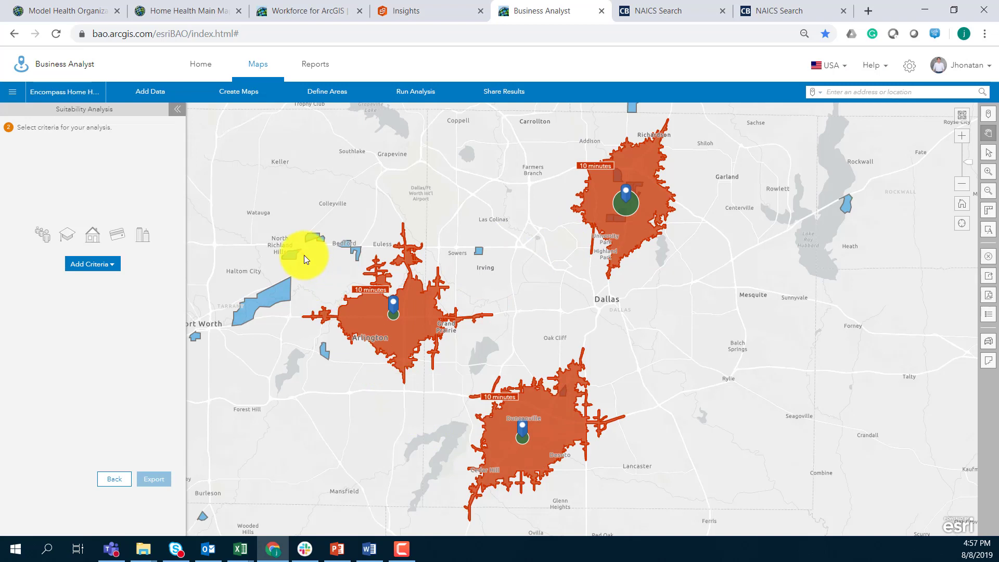
mouse_move(252, 115)
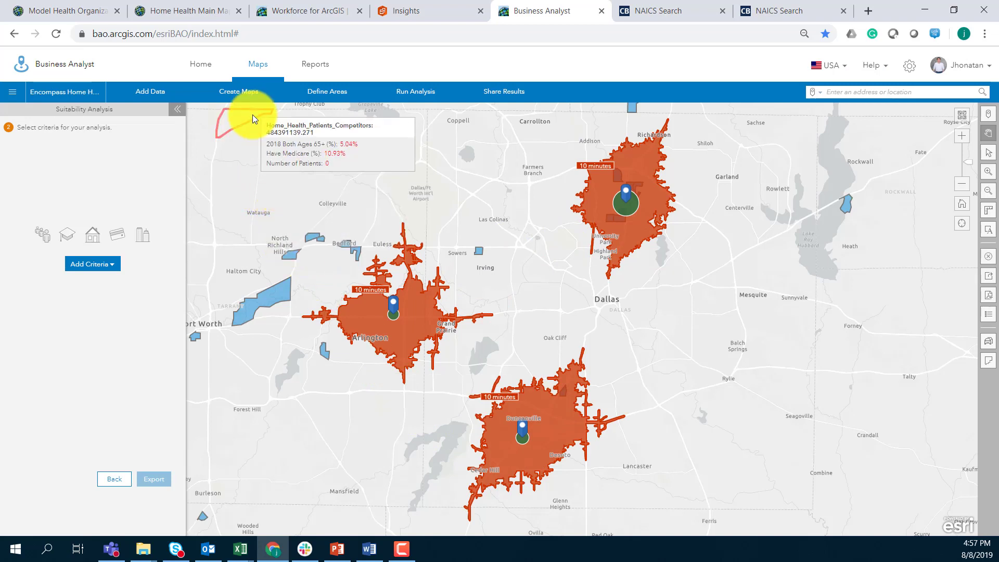
left_click(244, 99)
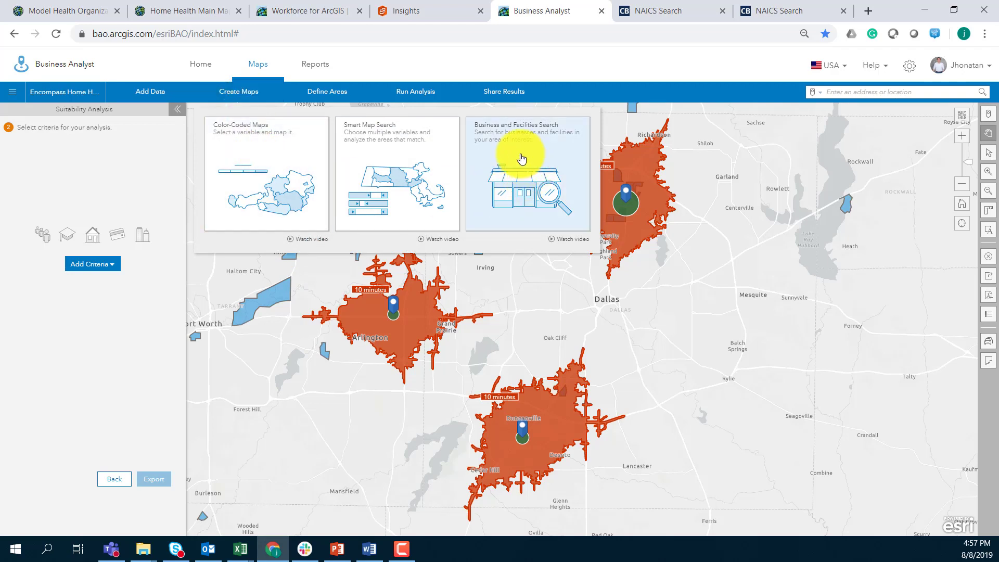
left_click(535, 173)
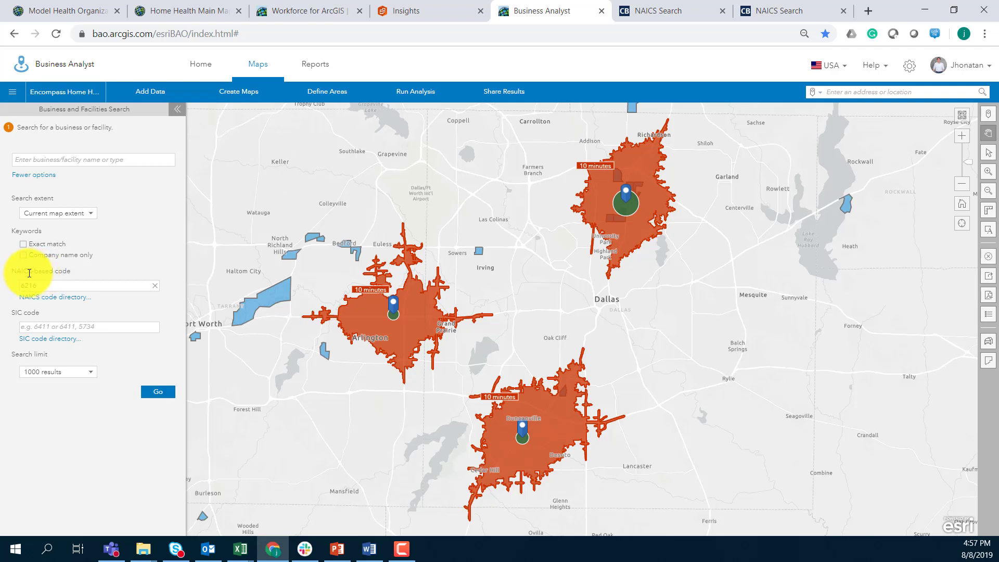
mouse_move(11, 270)
left_mouse_down()
mouse_move(77, 270)
mouse_move(23, 267)
left_mouse_up()
left_click(63, 301)
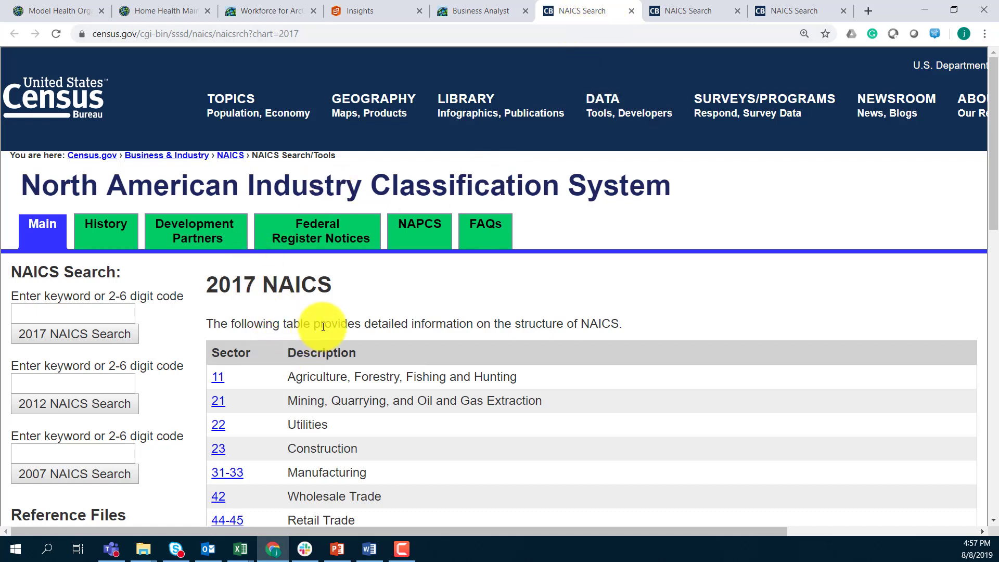
Look up the code for Home Health Care Services under sector 62, Health Care and Social Assistance, in the 2017 NAICS
scroll(323, 326, "down", 7)
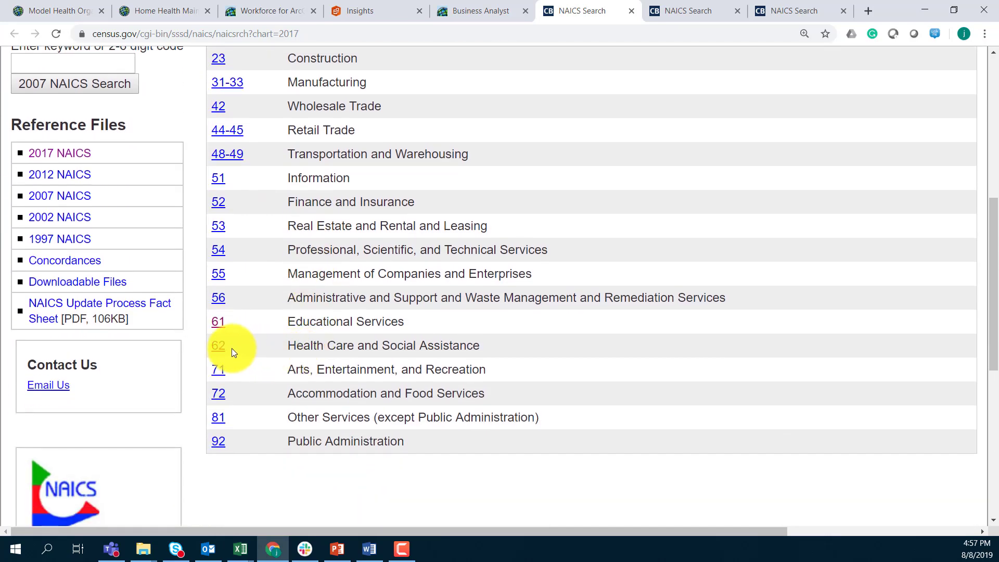
left_click(220, 347)
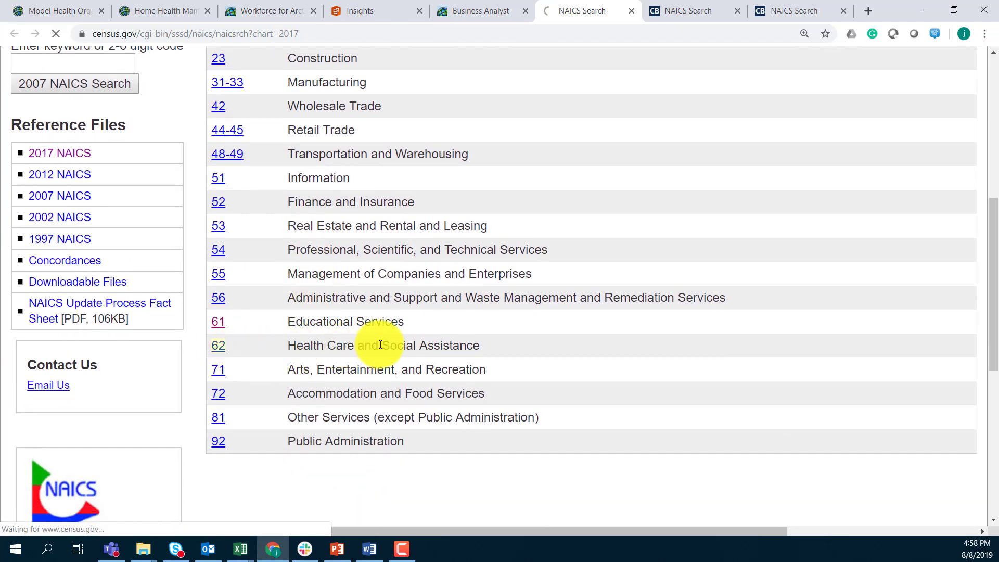
scroll(286, 363, "down", 9)
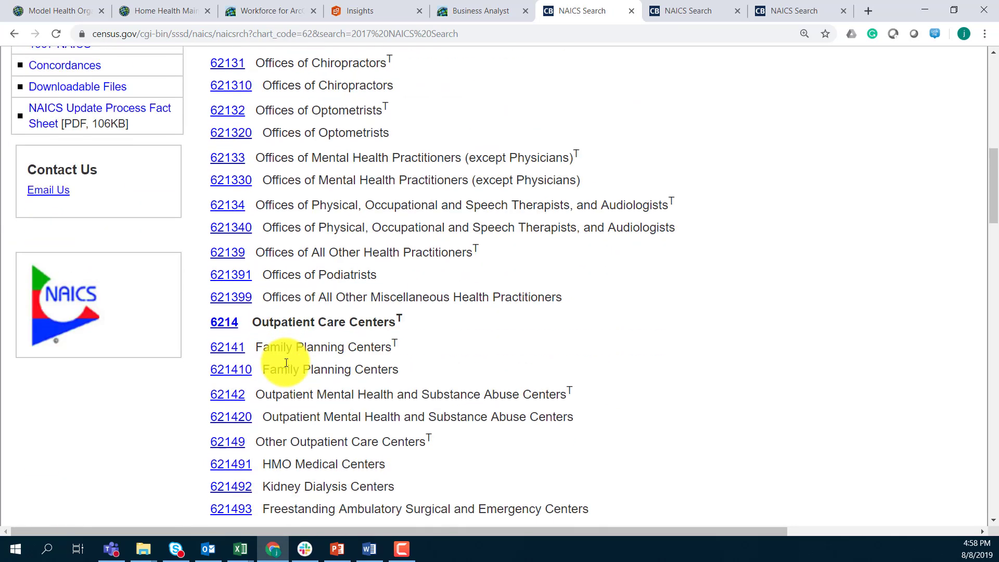
scroll(281, 374, "down", 4)
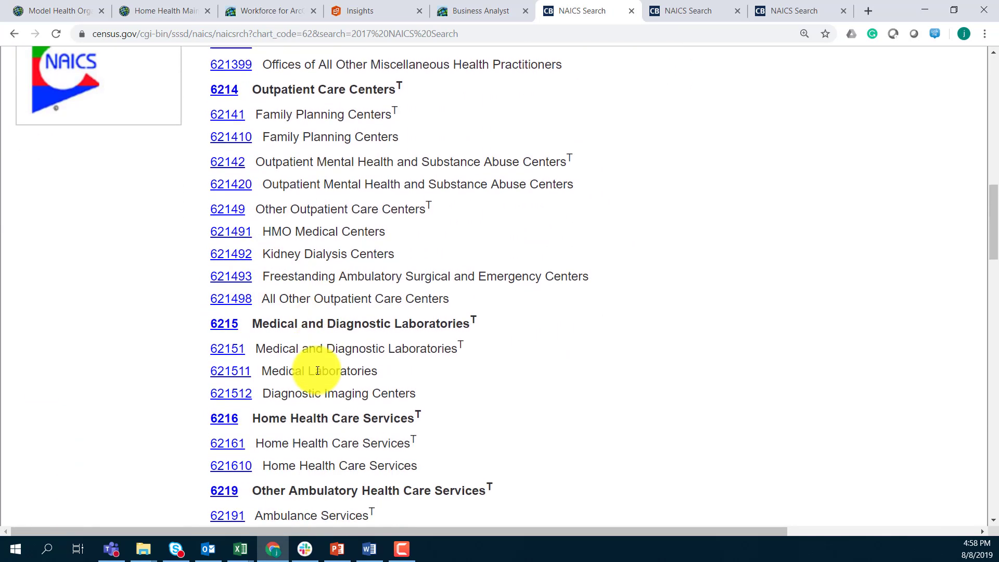
left_click_drag(254, 327, 448, 330)
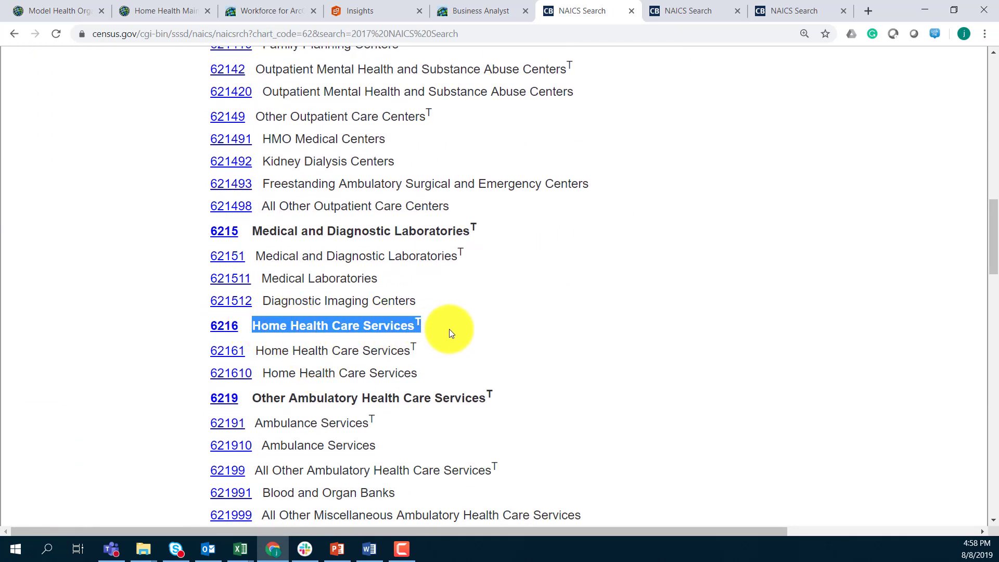
left_click(334, 325)
left_click_drag(243, 326, 211, 326)
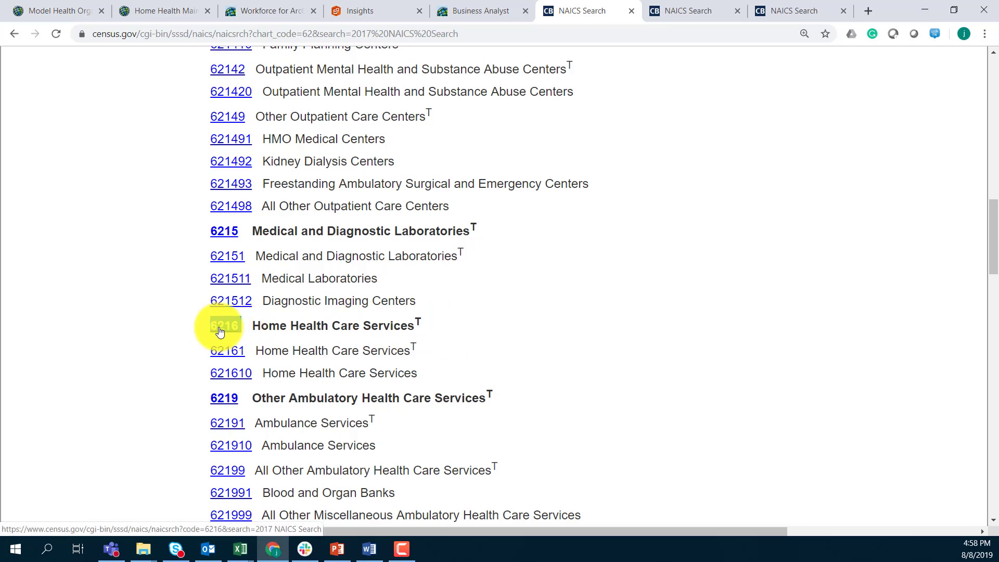
Switch back to Business Analyst, search the current map extent for NAICS code 6216 with a 5000-result limit, and accept the results
left_click(463, 11)
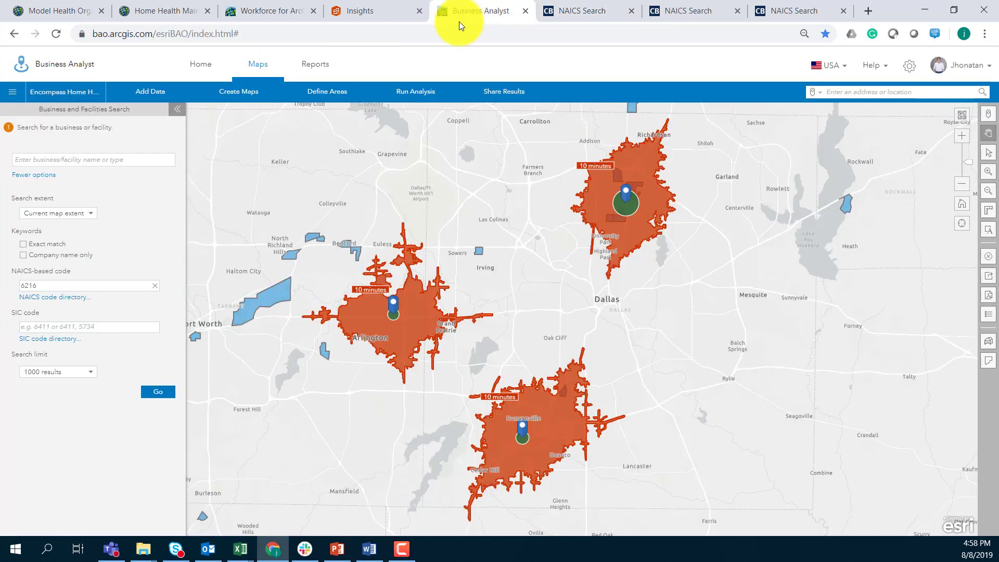
left_click(73, 382)
left_click(49, 435)
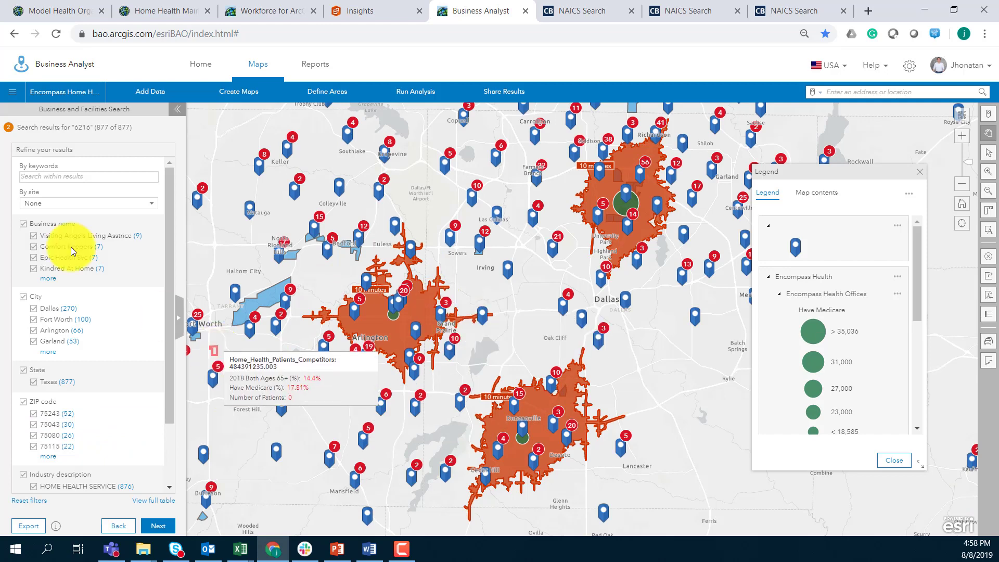
left_click(143, 530)
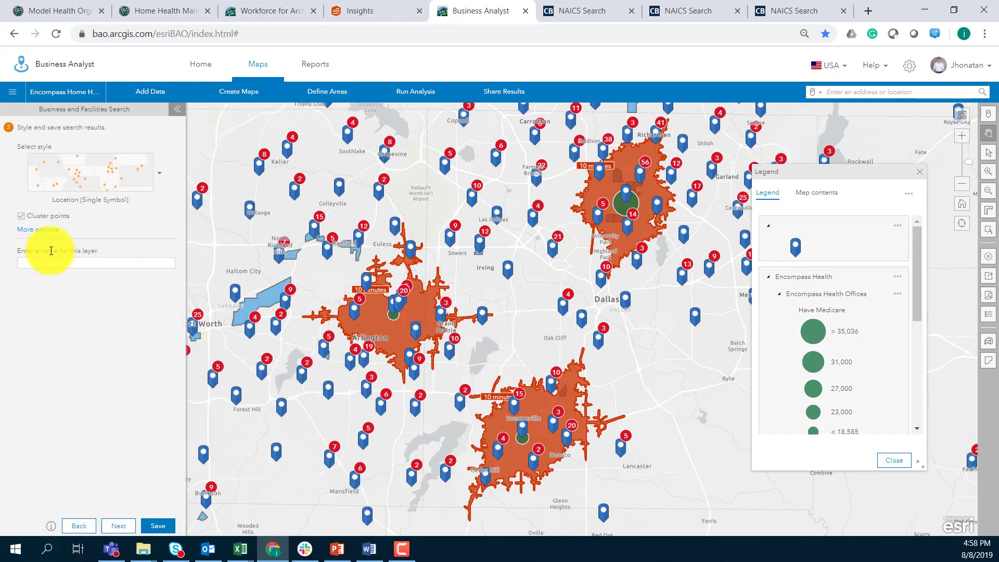
Turn off point clustering for the search results and save them as a layer named "competitors"
left_click(29, 224)
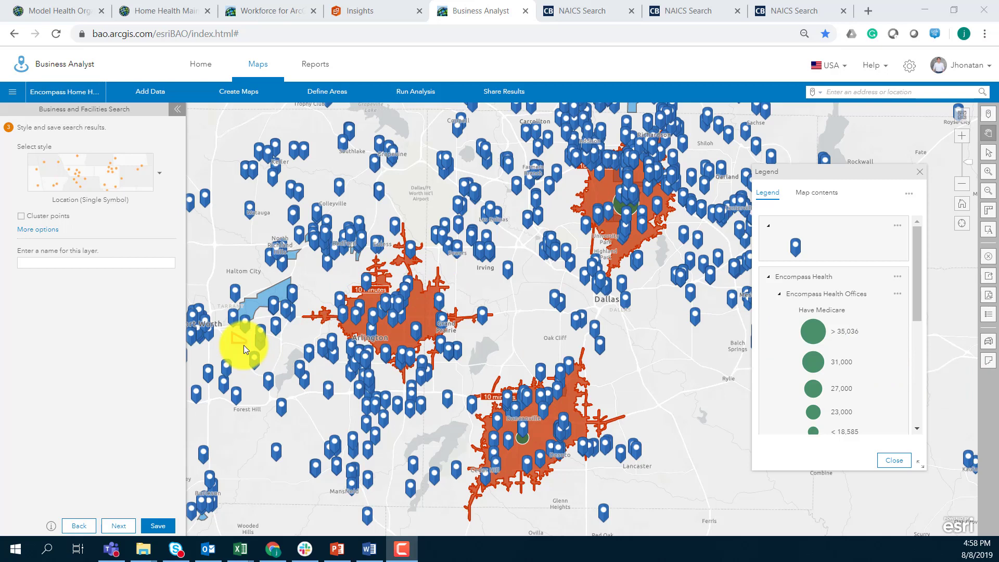
left_click(168, 453)
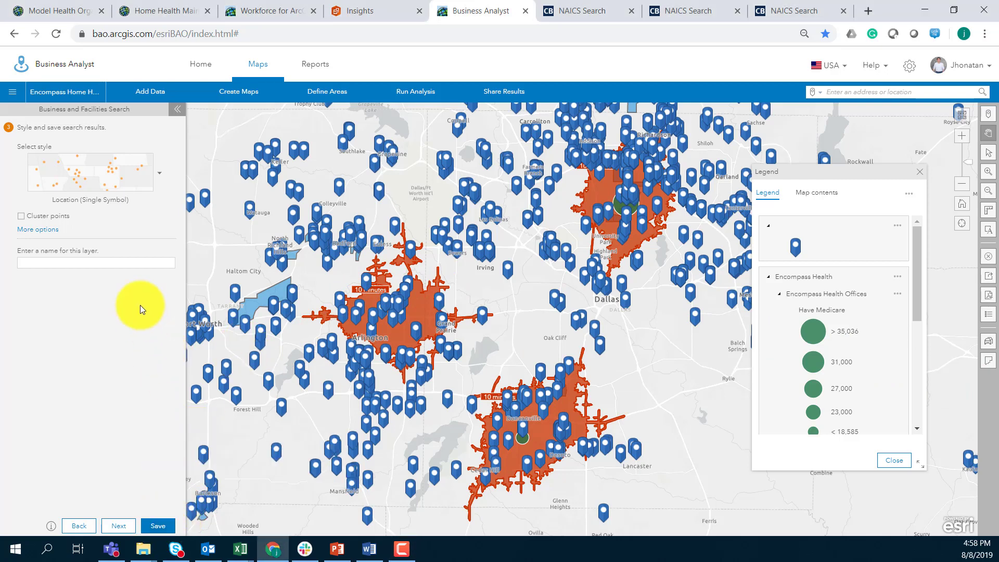
left_click(111, 261)
type("competitors")
left_click(157, 525)
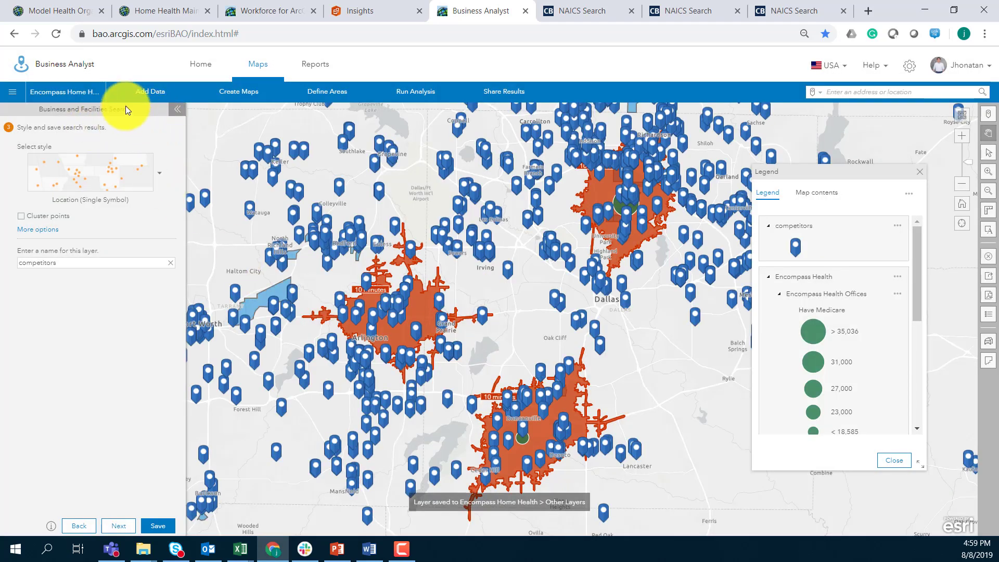
Close the legend and clear only the competitors layer from the map
left_click(223, 93)
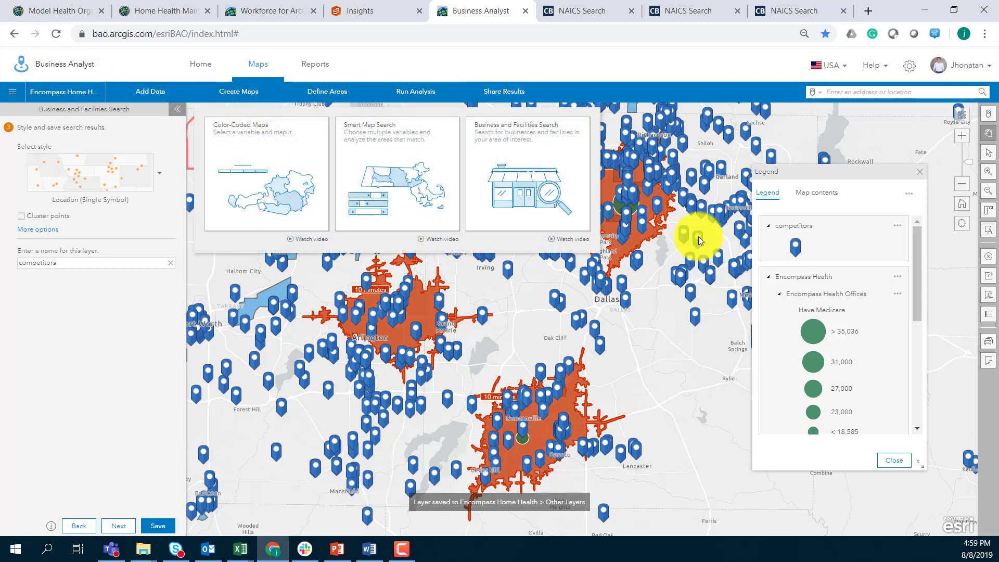
left_click(895, 233)
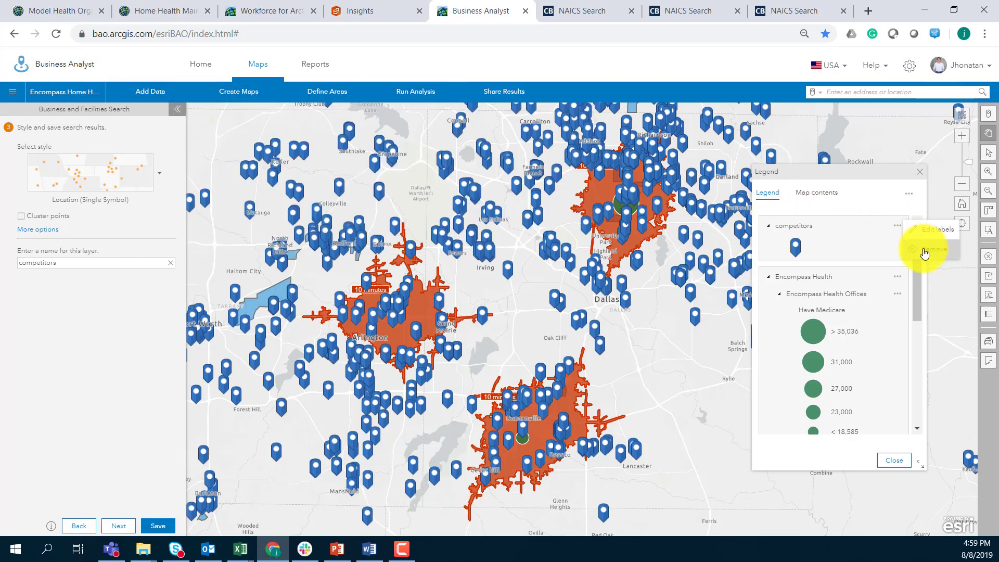
scroll(918, 250, "down", 1)
left_click(919, 171)
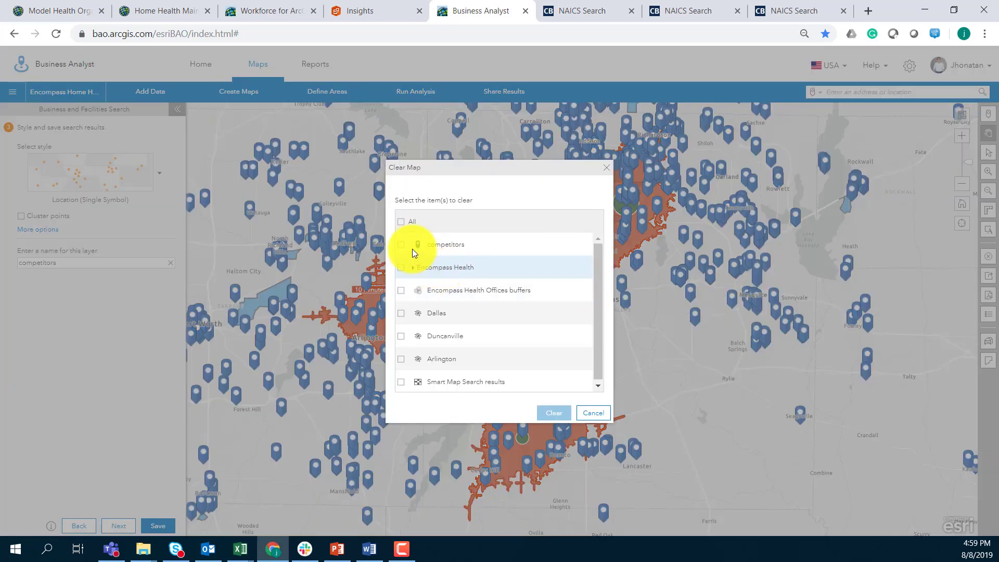
left_click(413, 247)
left_click(547, 414)
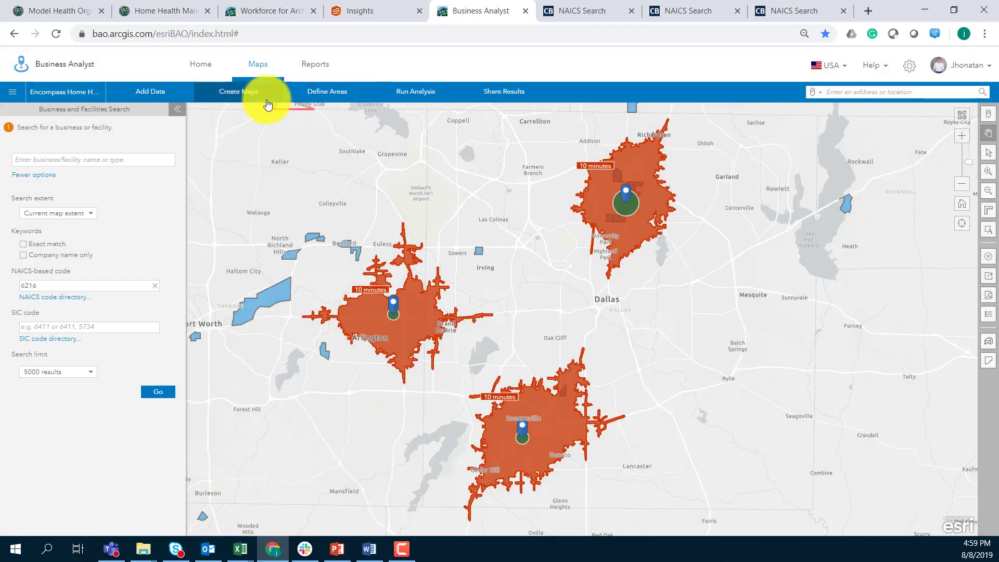
Start a Suitability Analysis, open the data browser for adding criteria variables, and review the variables already selected
mouse_move(412, 91)
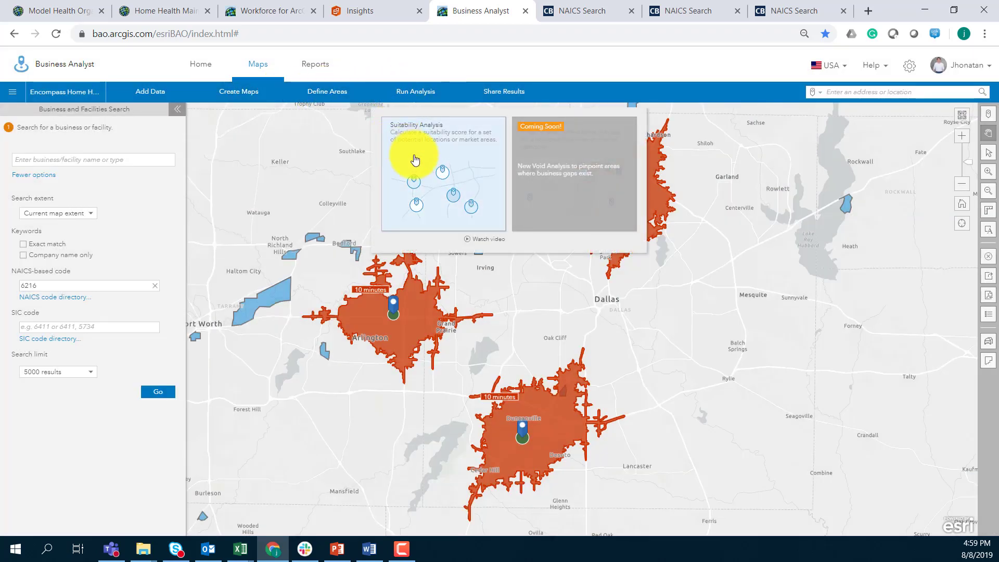
left_click(411, 166)
left_click(98, 265)
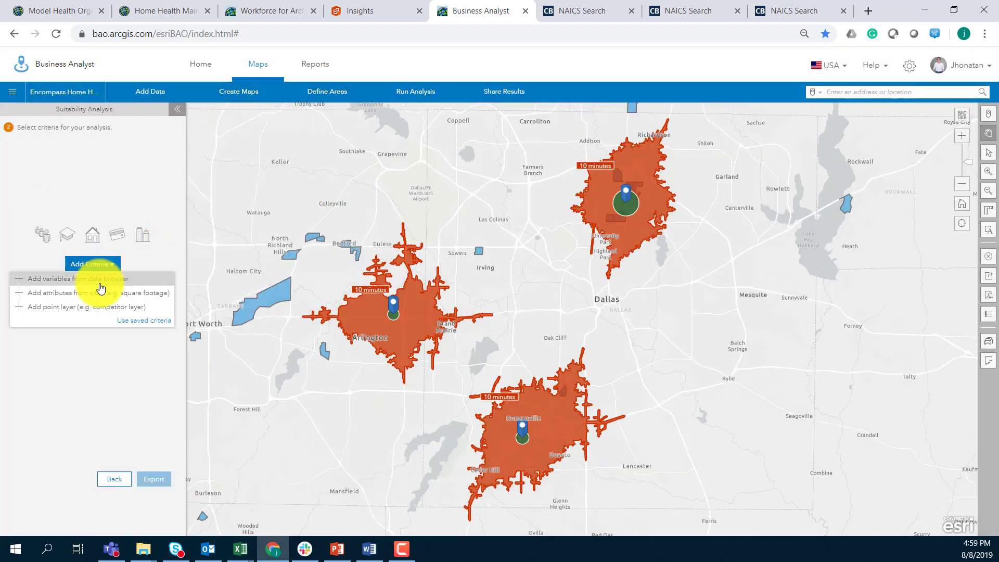
left_click(99, 281)
left_click(769, 143)
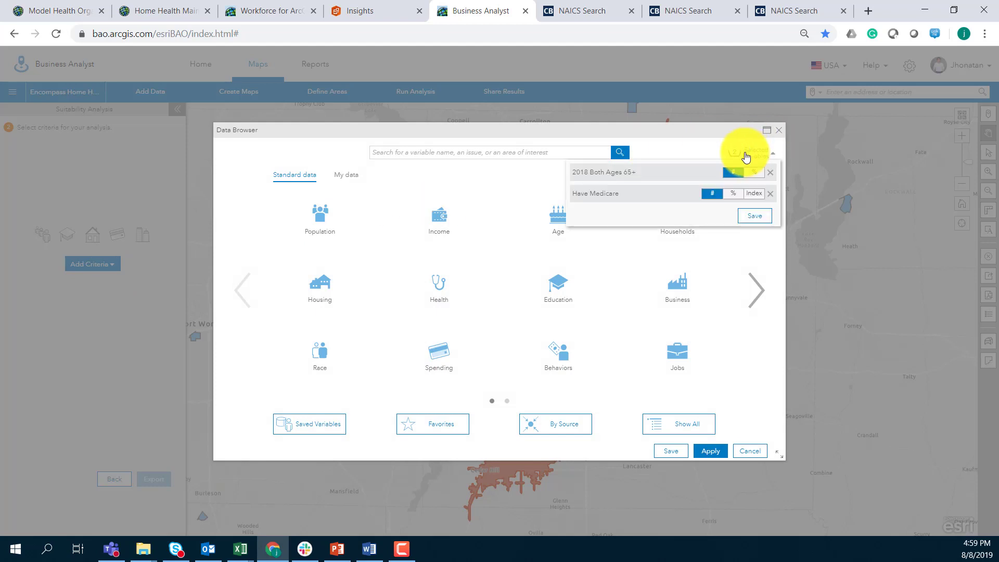
left_click(754, 146)
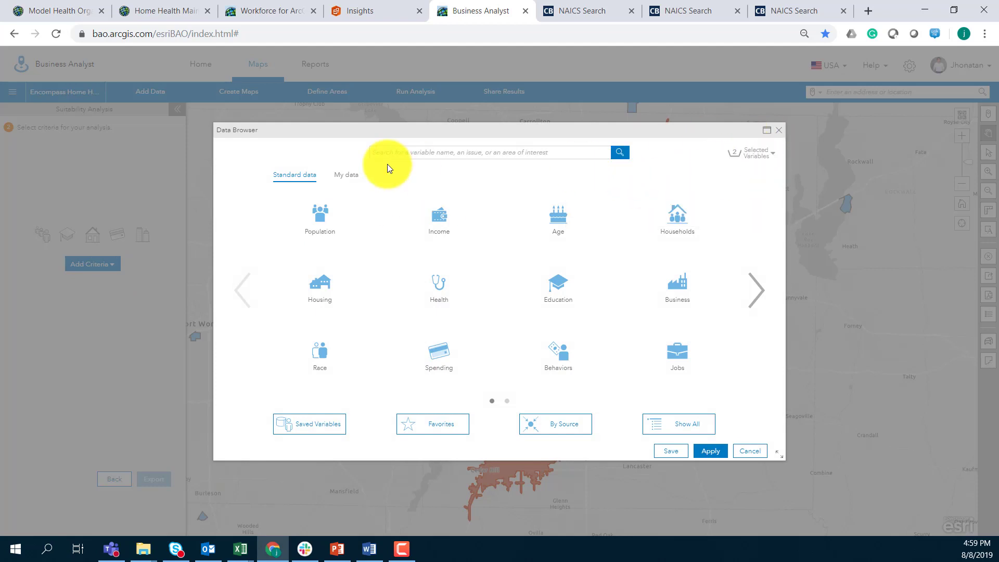
Add the Number of Competitors variable from the Home Health Dallas 2019 custom data and apply the selected variables as criteria
left_click(347, 176)
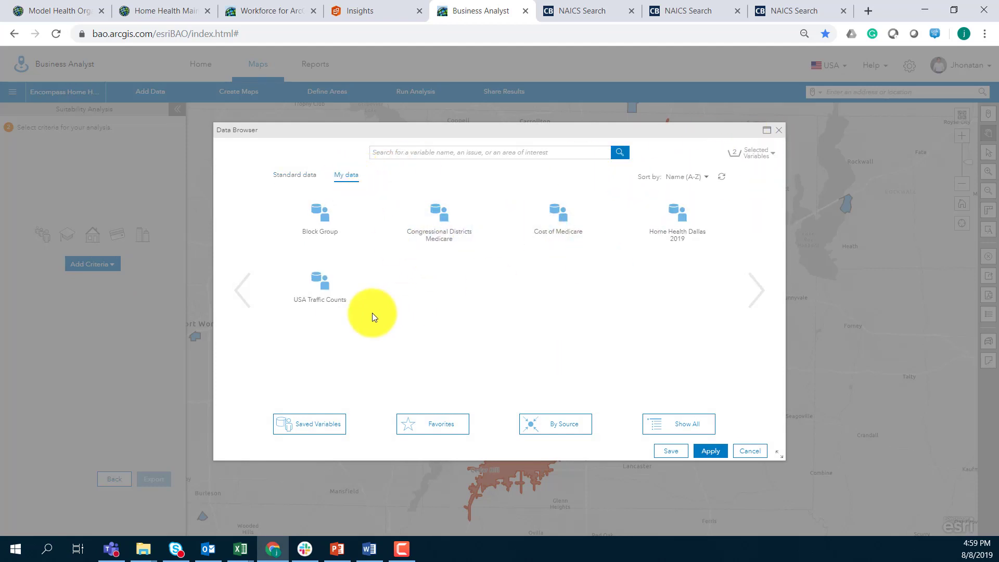
left_click(678, 226)
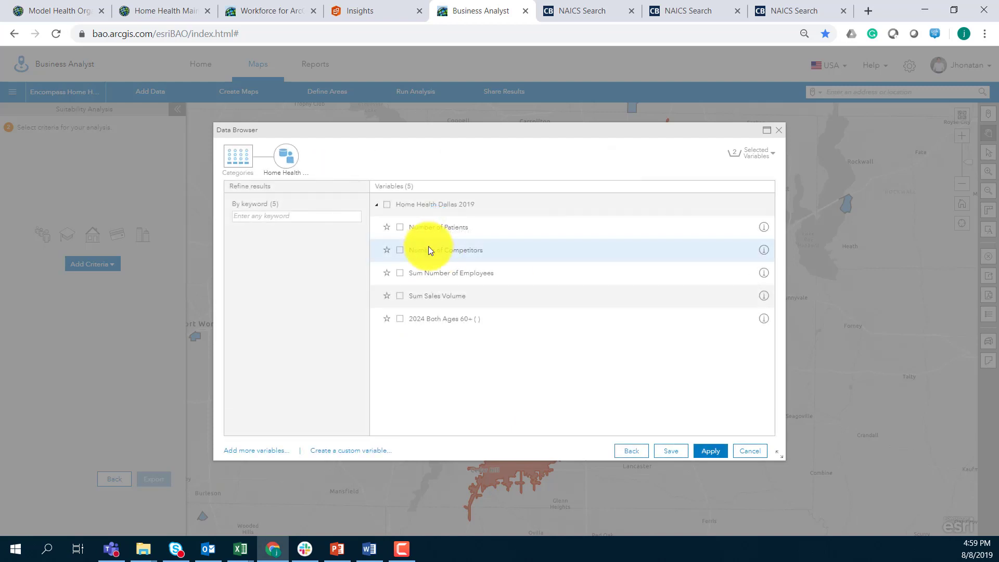
left_click(400, 251)
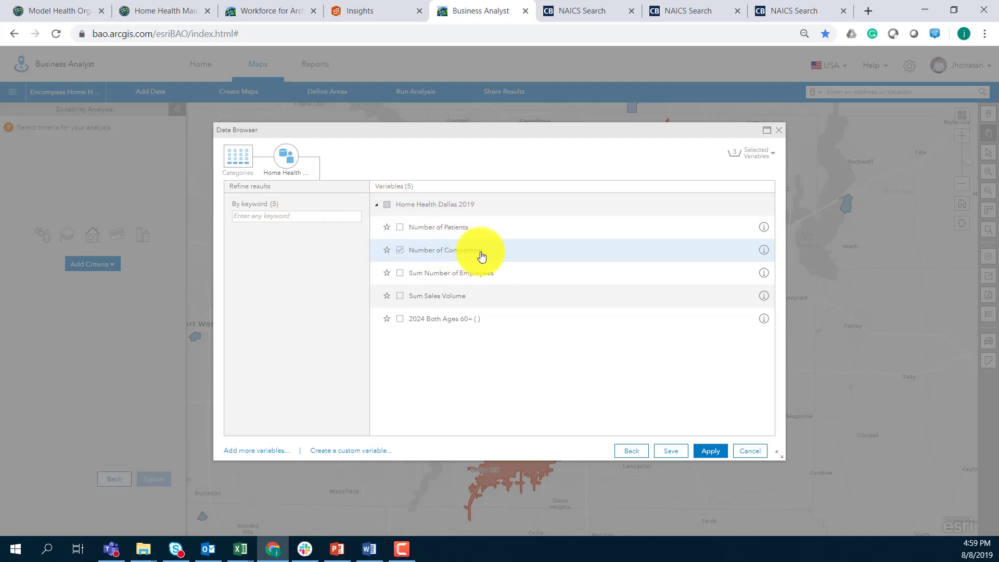
left_click(703, 452)
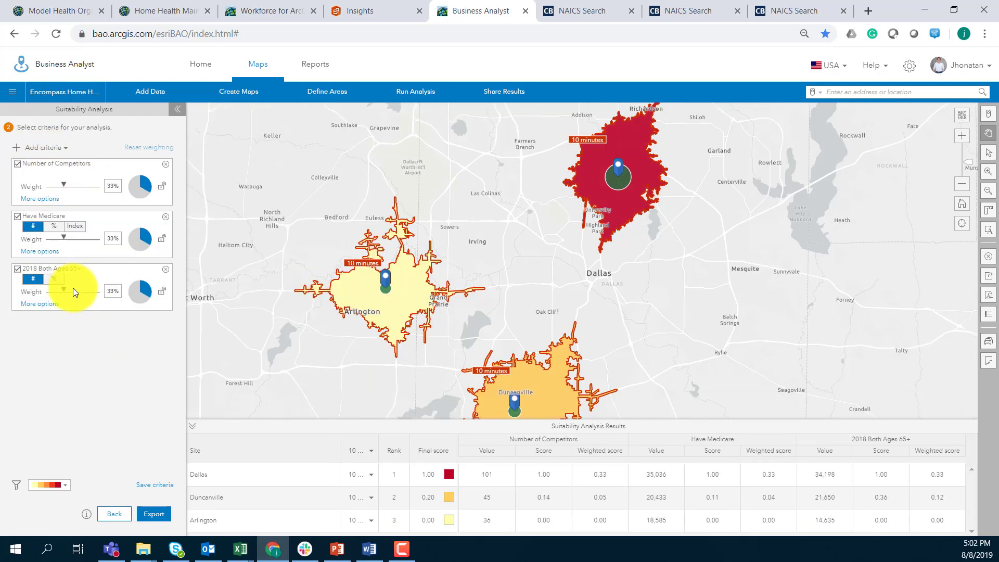
Switch the Have Medicare and 2018 Both Ages 65+ criteria to percentages
left_click_drag(282, 342, 277, 299)
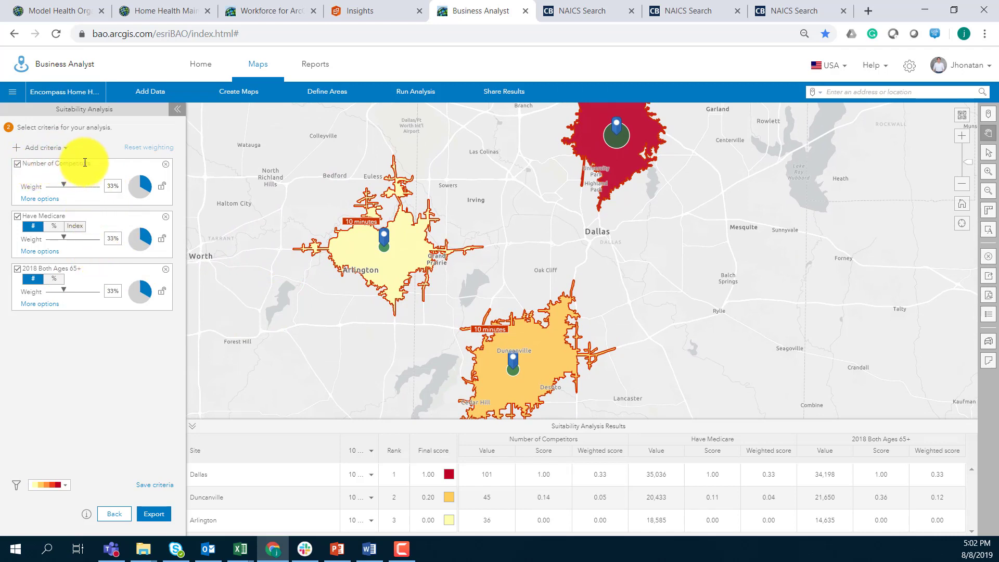
left_click(55, 228)
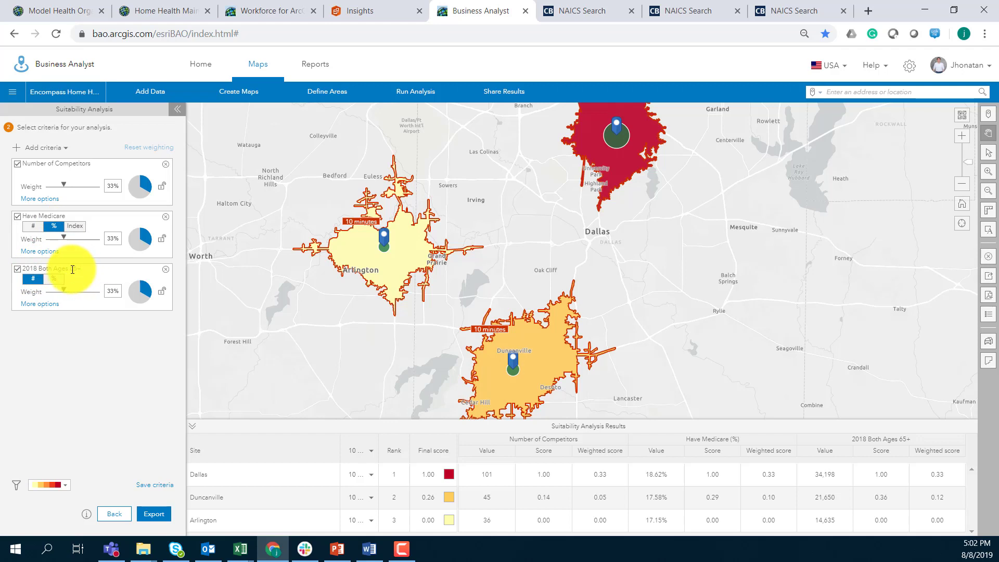
left_click_drag(73, 269, 79, 263)
left_click(54, 278)
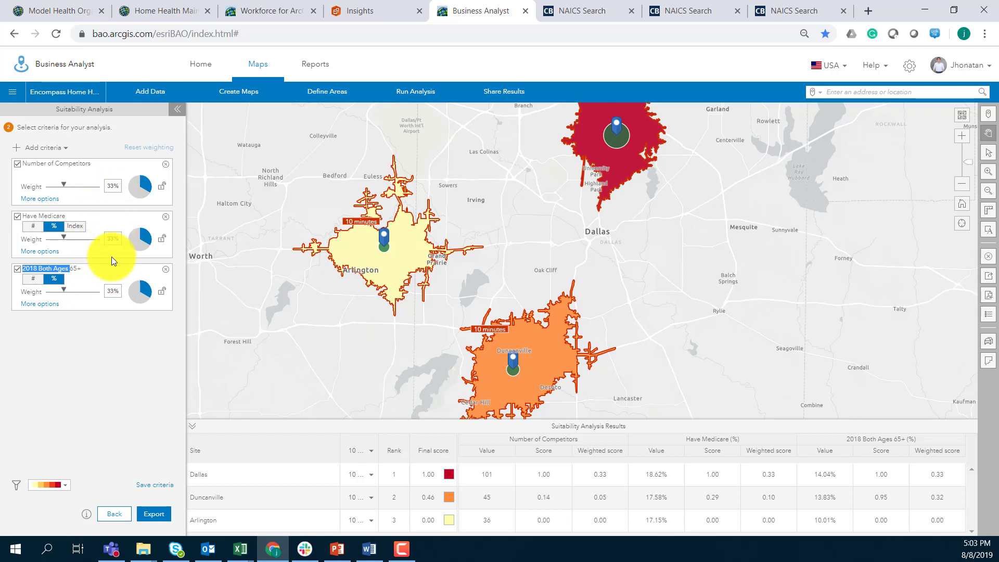
Set the weight of the 2018 Both Ages 65+ criterion to 50% and lock it
left_click(111, 295)
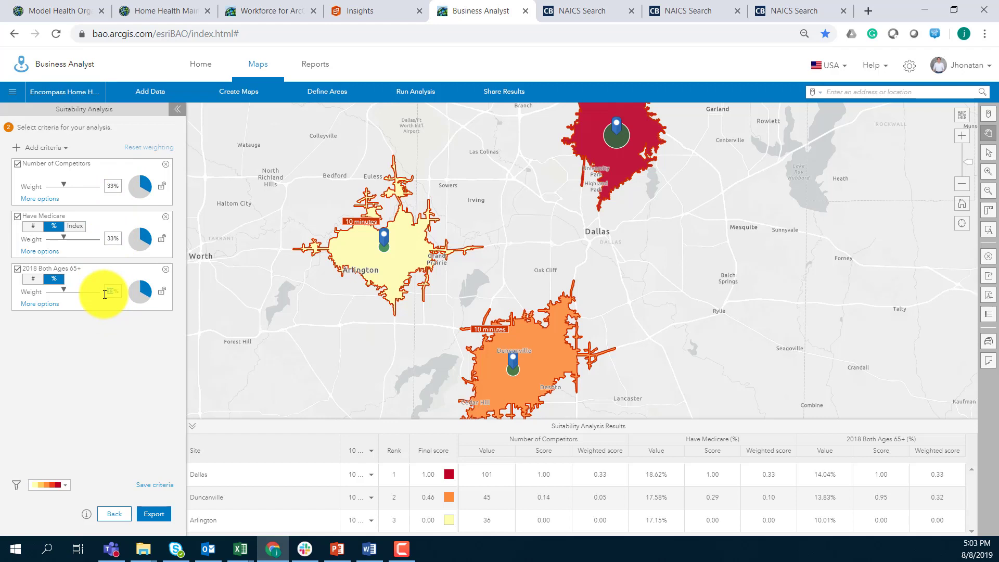
key("Return")
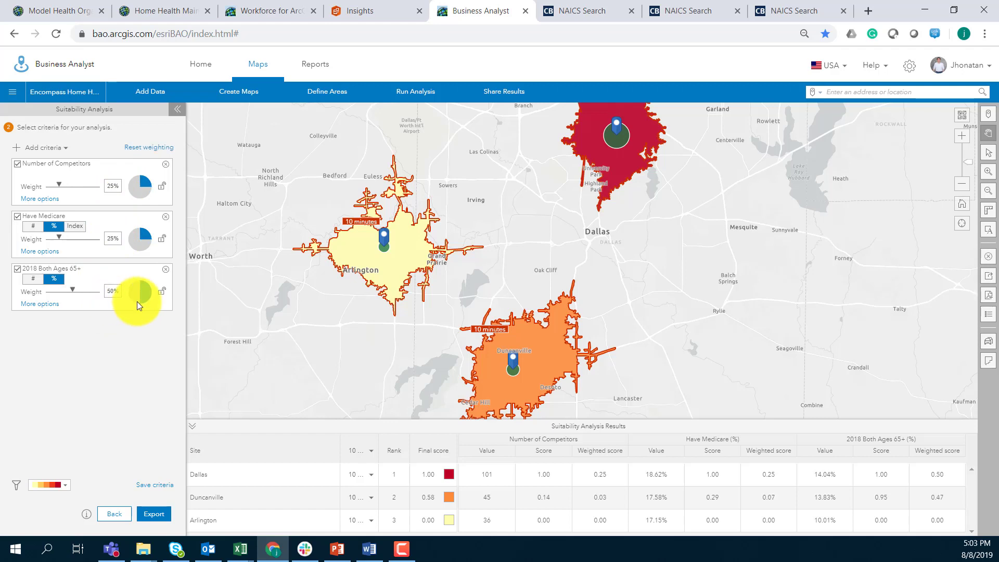
left_click(161, 291)
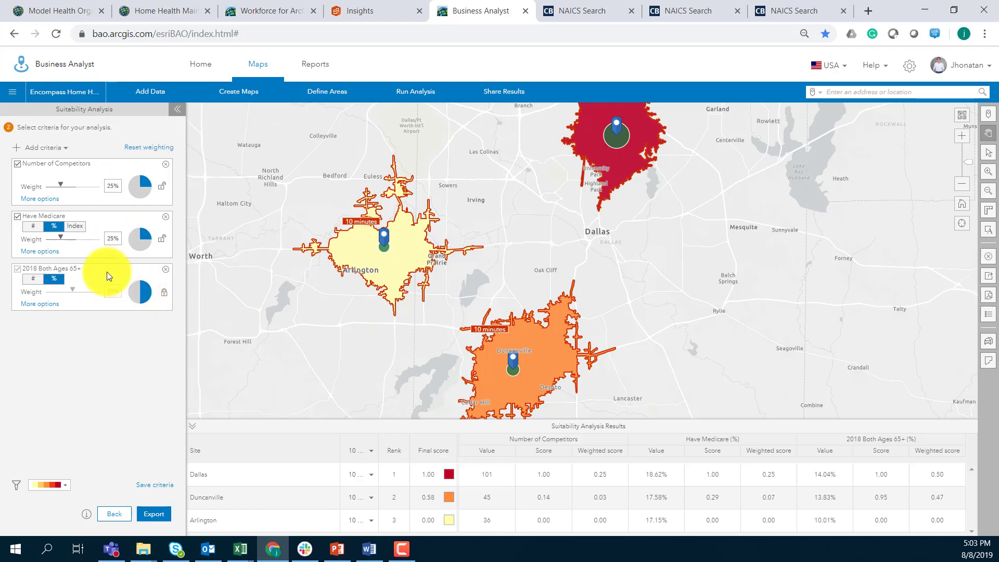
Set the Number of Competitors weight to 30%, lock it, and change its influence to Inverse
double_click(106, 187)
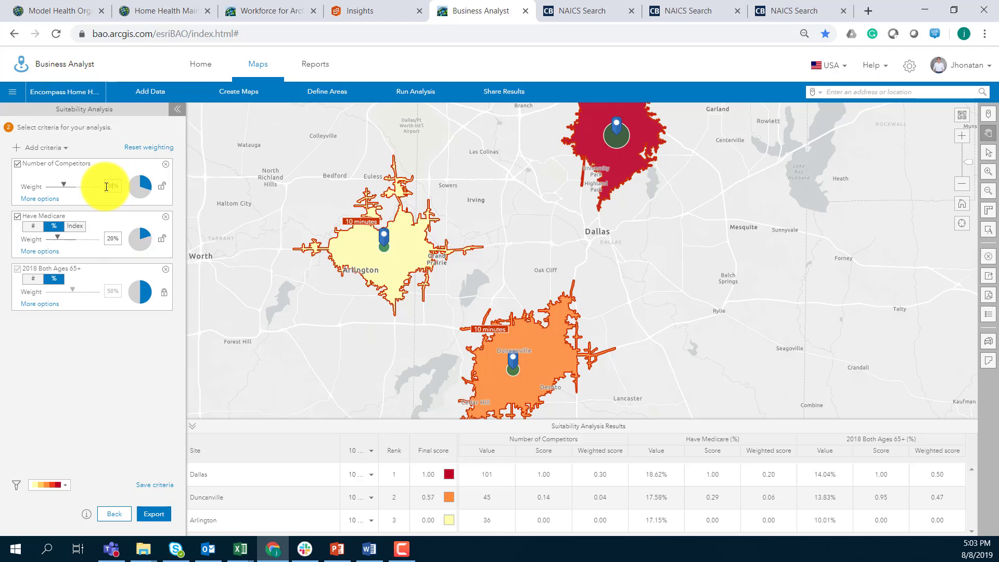
left_click(163, 187)
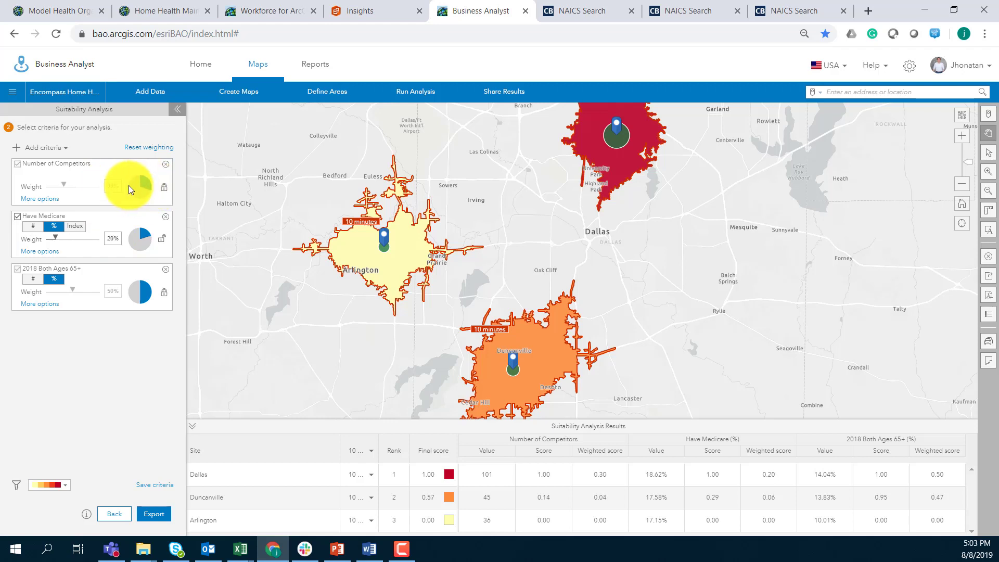
left_click(47, 199)
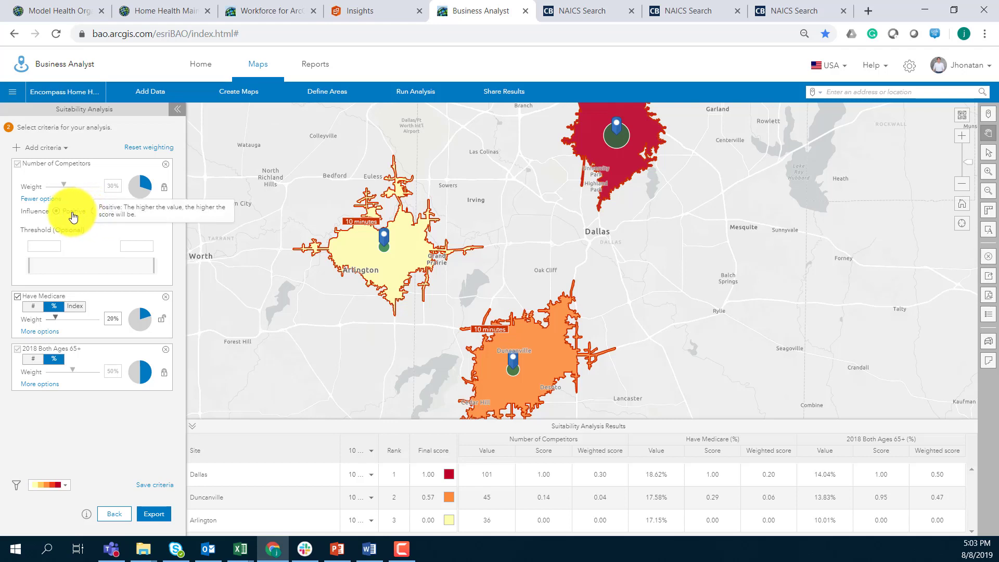
left_click(97, 213)
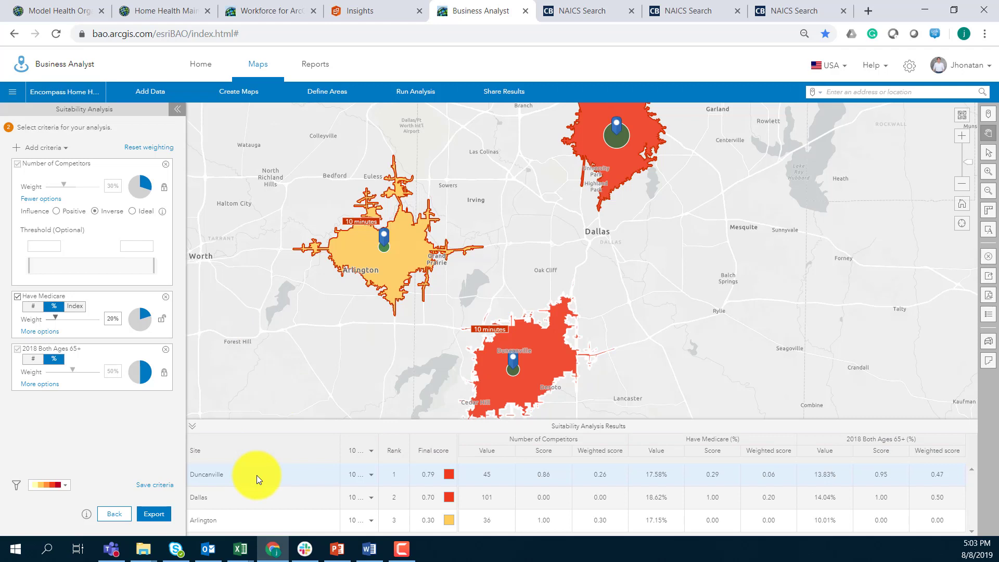
Open the infographic for the Duncanville site from its marker on the map
left_click_drag(412, 335, 408, 283)
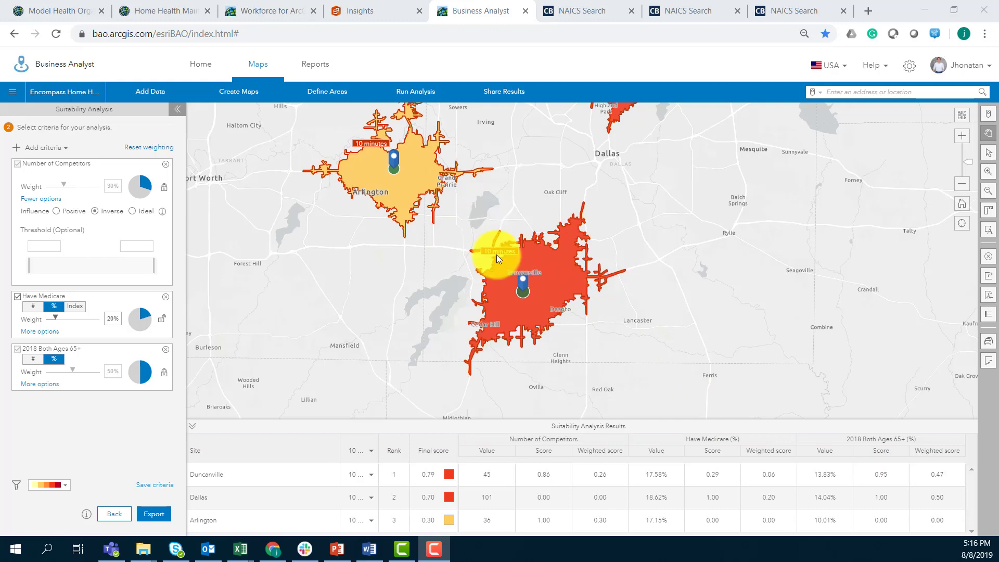
left_click(522, 284)
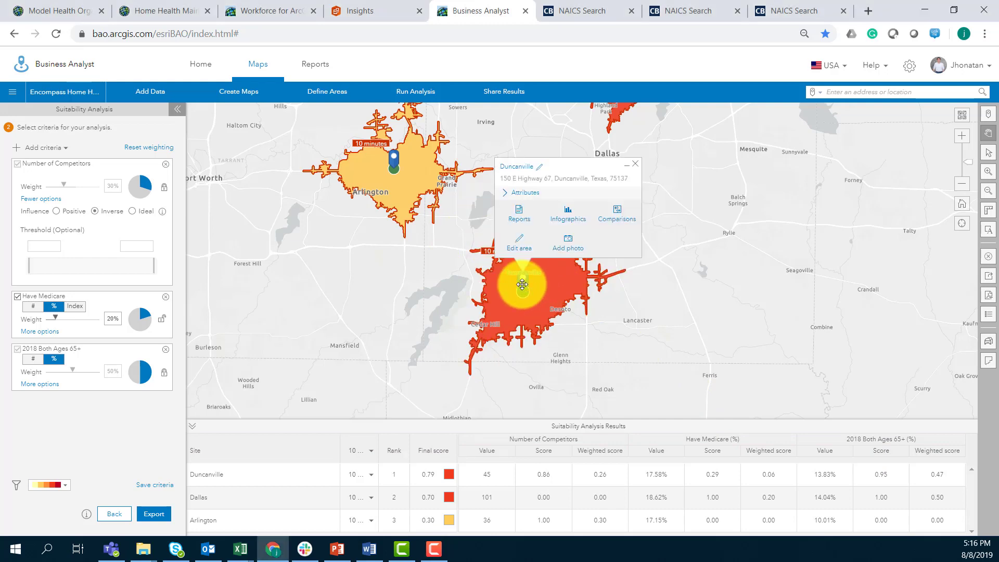
left_click(566, 225)
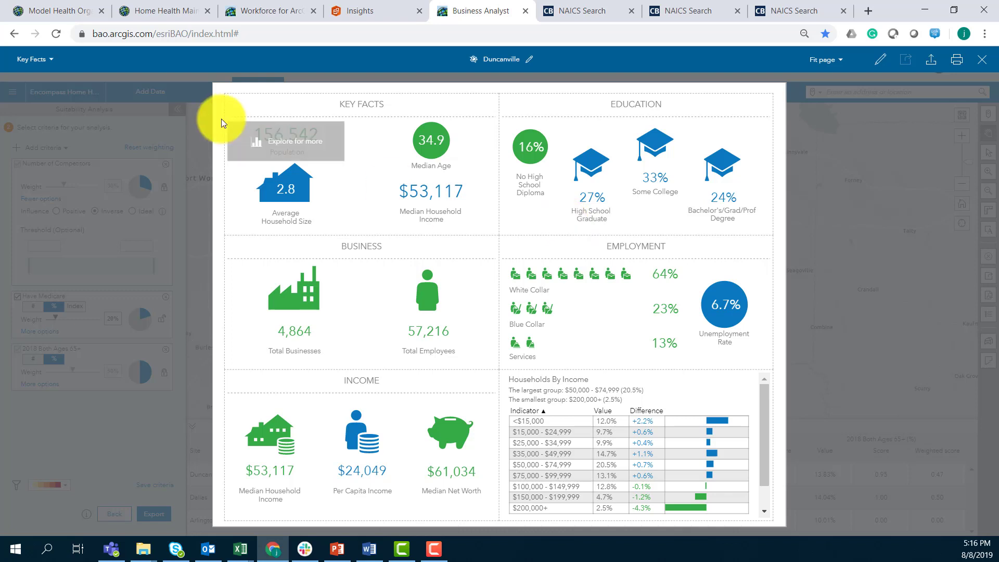
Switch the Duncanville infographic to Health Care and Insurance Statistics, review it, and close the infographic view
left_click(46, 59)
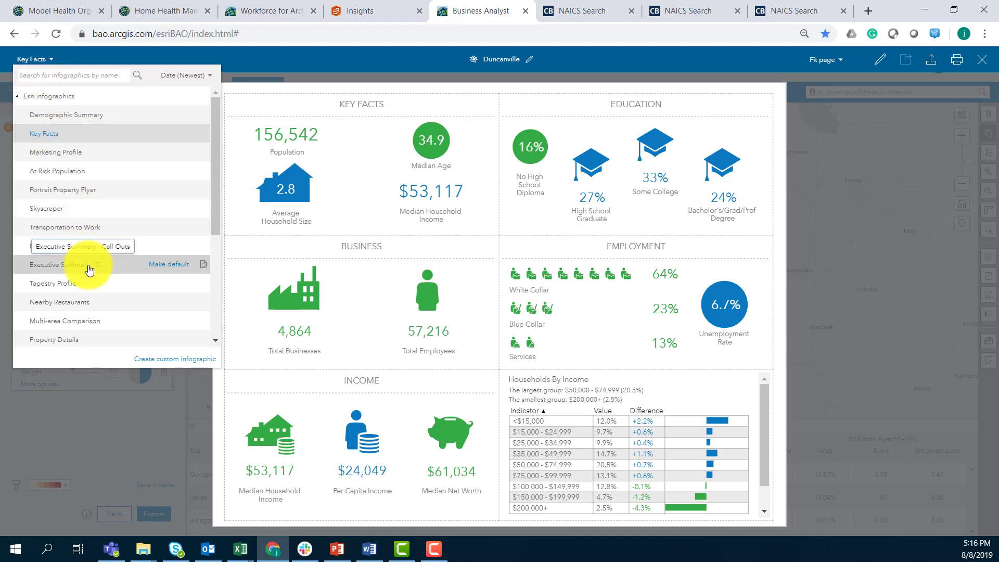
scroll(95, 305, "down", 3)
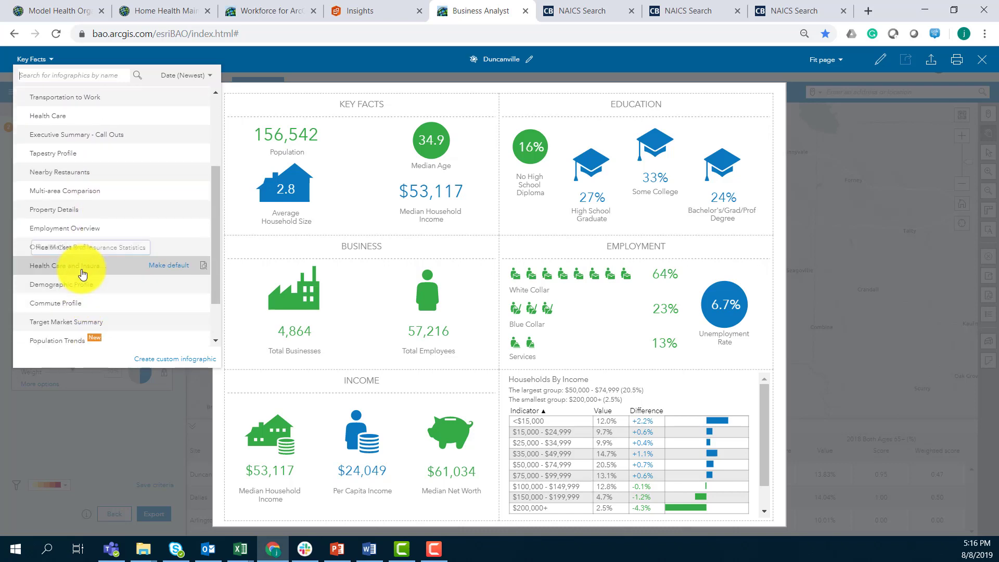
left_click(85, 270)
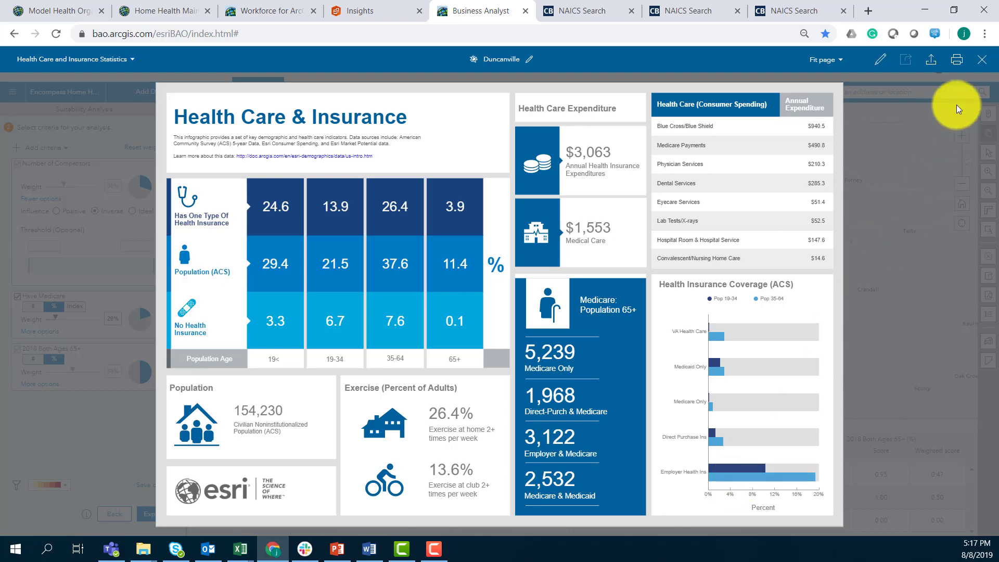
left_click(980, 61)
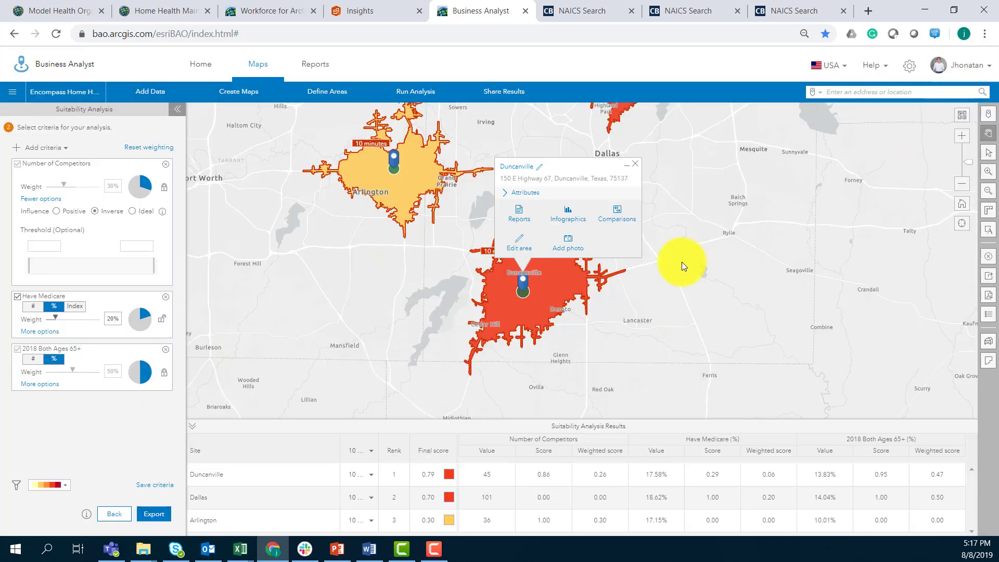